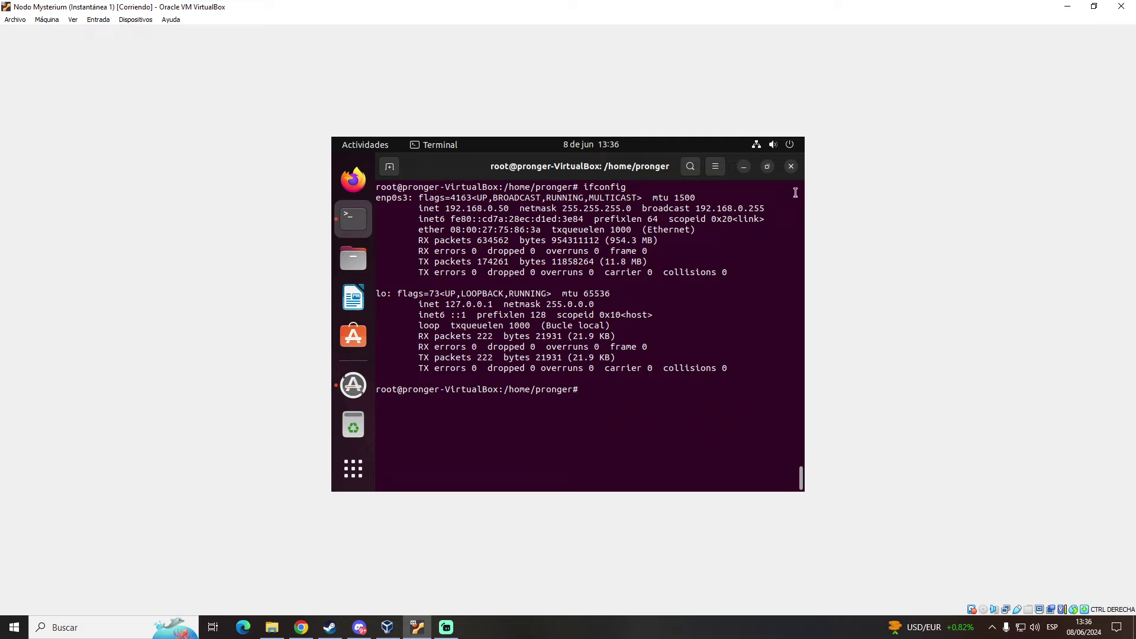
- Confirm the VM's IP address 192.168.0.50 in the ifconfig terminal, then minimize VirtualBox
left_click(743, 166)
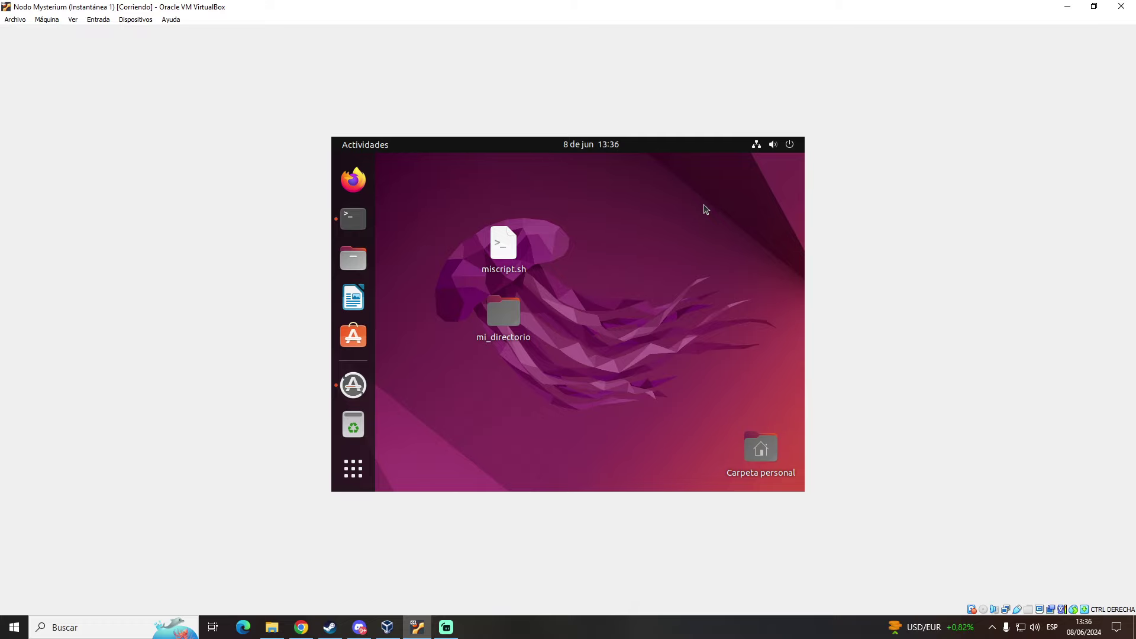
left_click(362, 218)
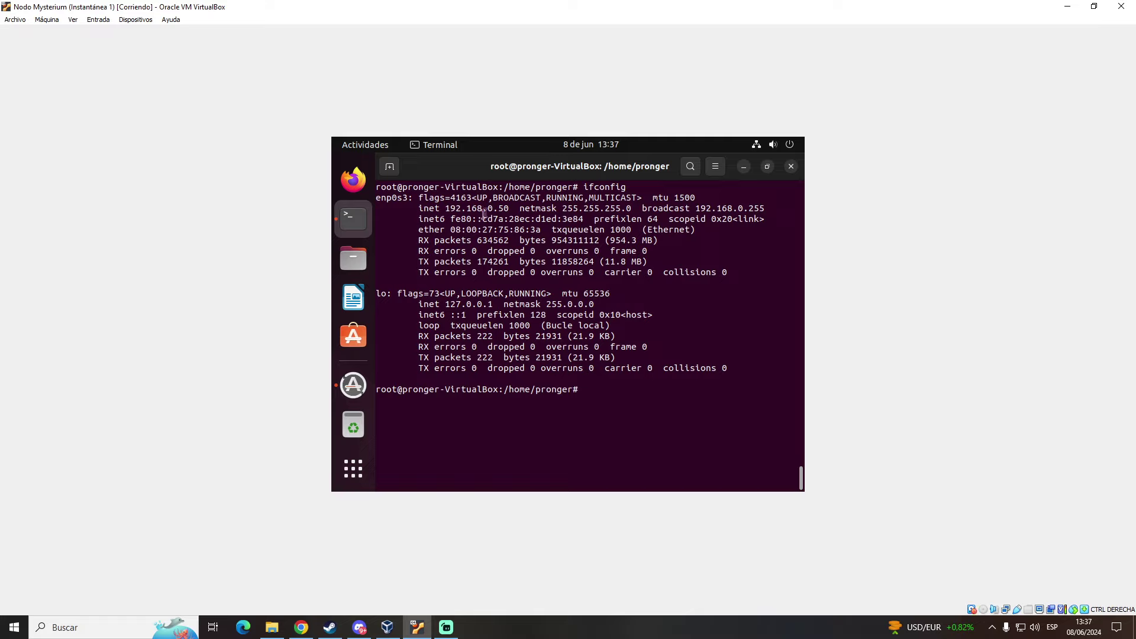
left_click(1067, 6)
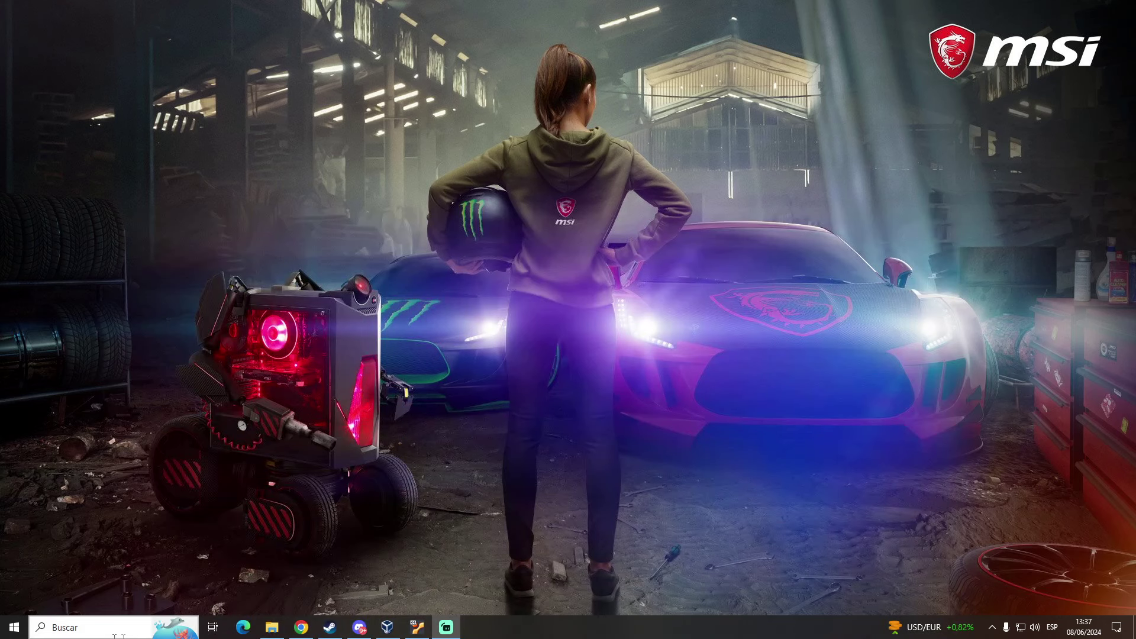
- Open Command Prompt and connect via ssh 192.168.0.50, answering yes to trust the host key
left_click(104, 633)
type("cmd")
key("Return")
type("ssh 192.168.0.50")
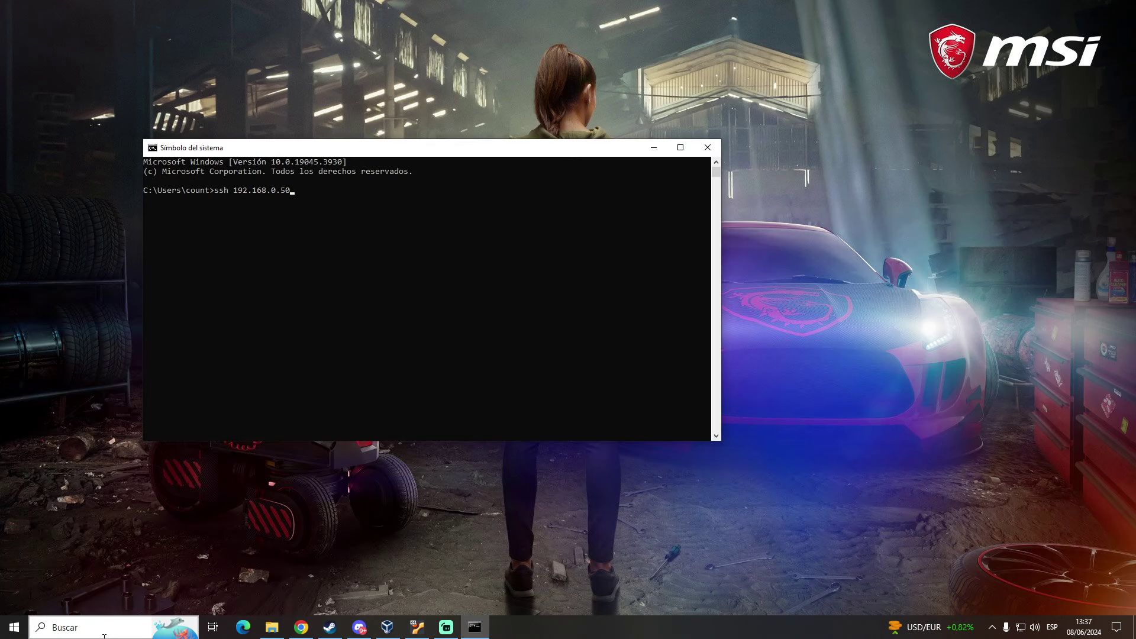
key("Return")
type("yes")
key("Return")
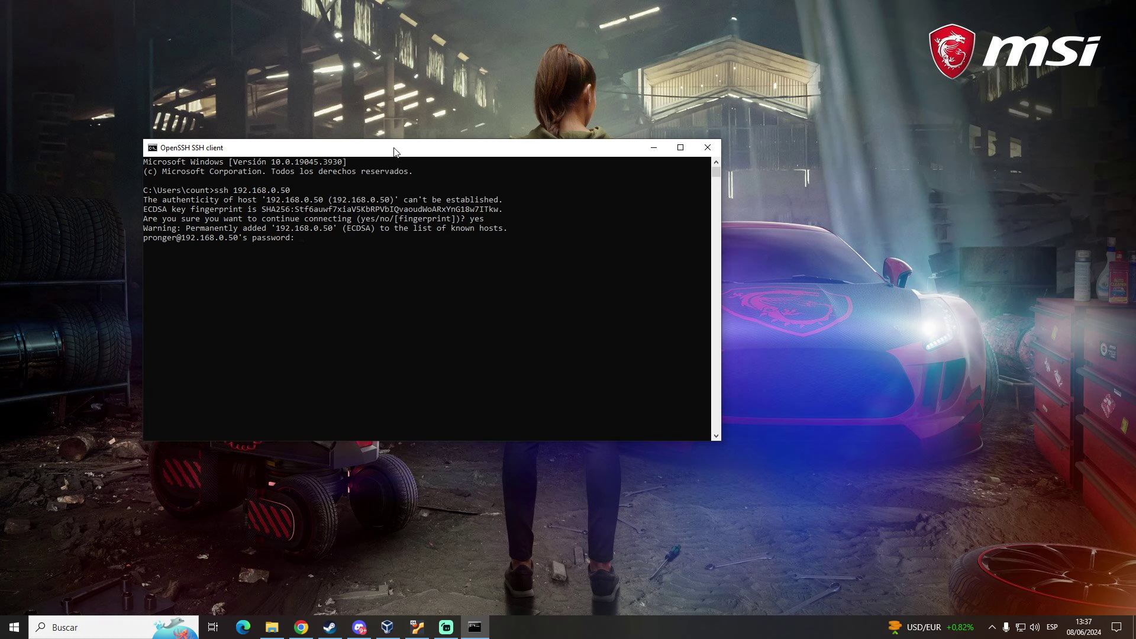
- Enter the VM account password, get a root shell with sudo -s, and clear the screen
left_click_drag(394, 155, 530, 147)
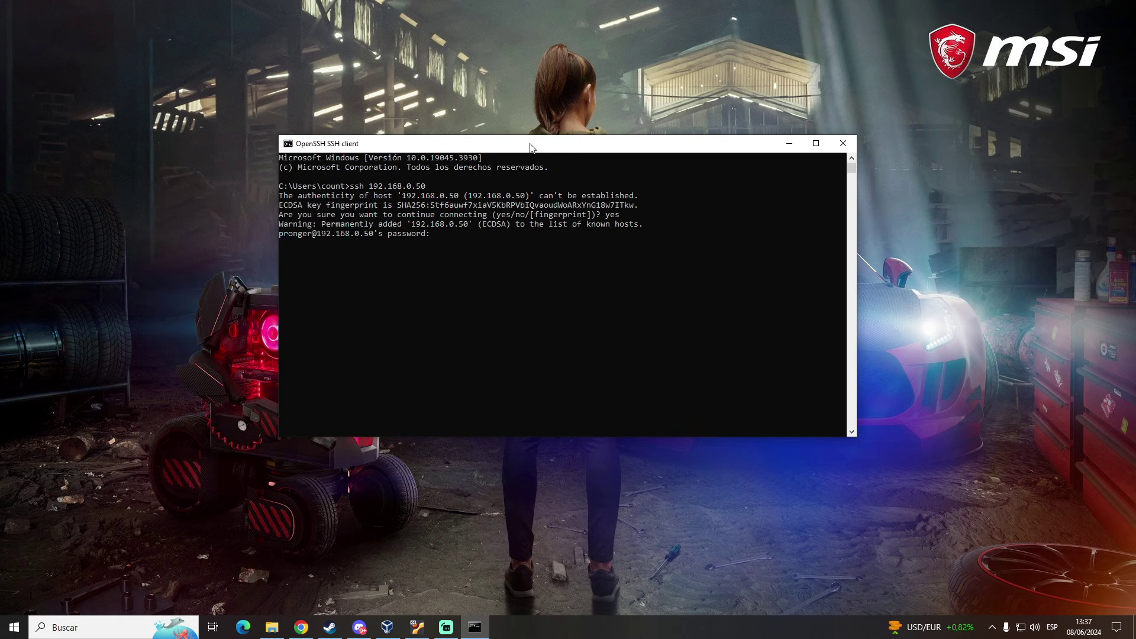
key("Return")
type("sudf")
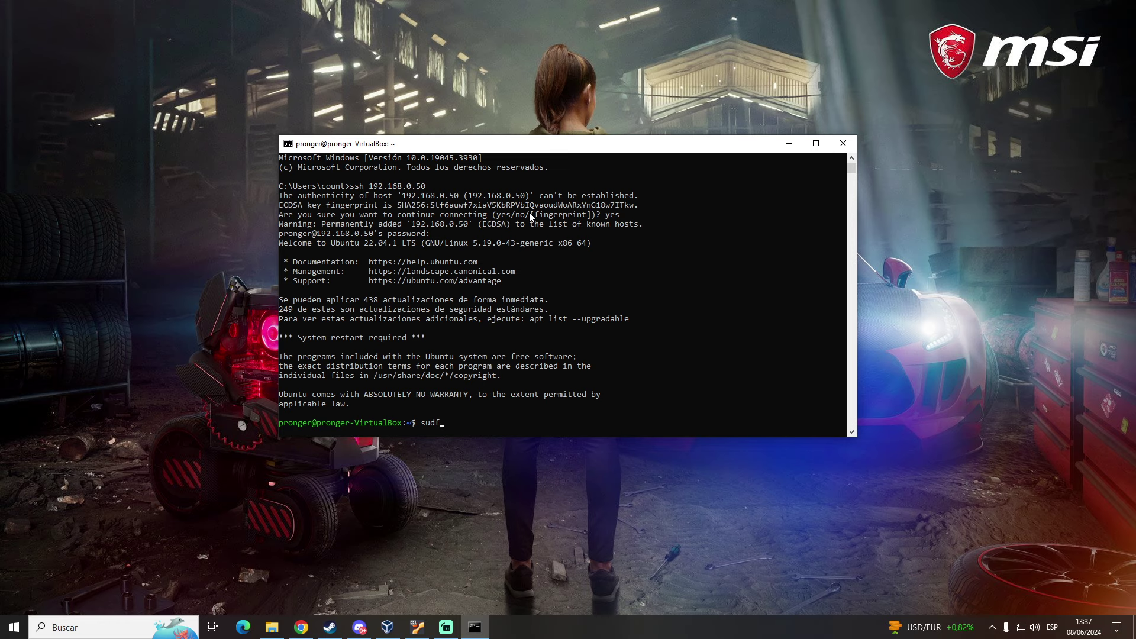
type("o -s")
key("Return")
key("Return")
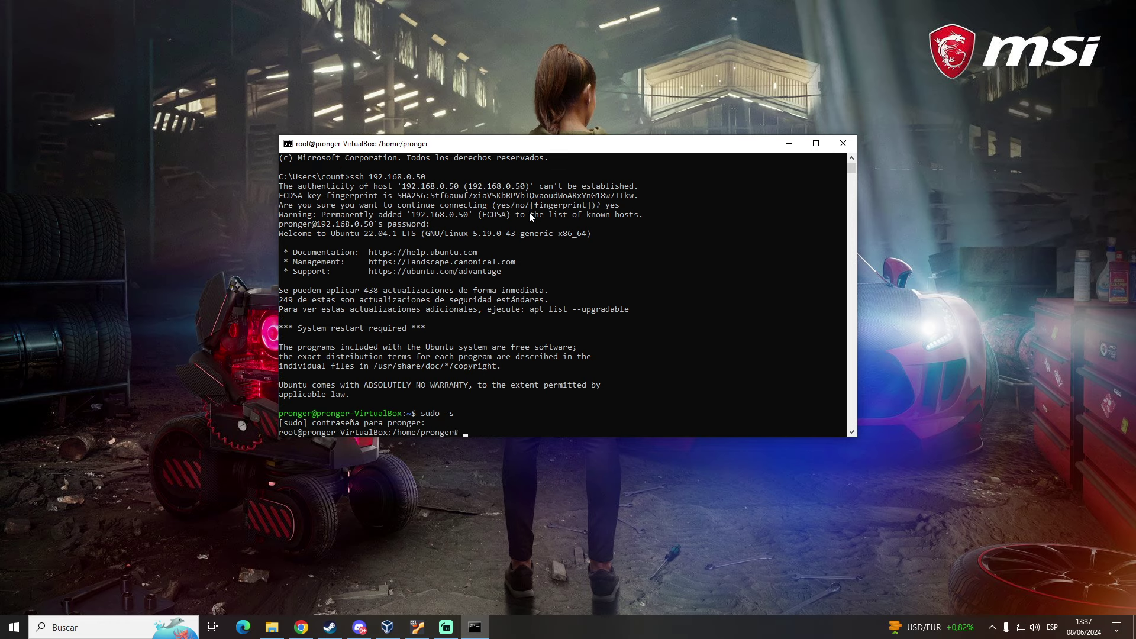
key("ctrl+l")
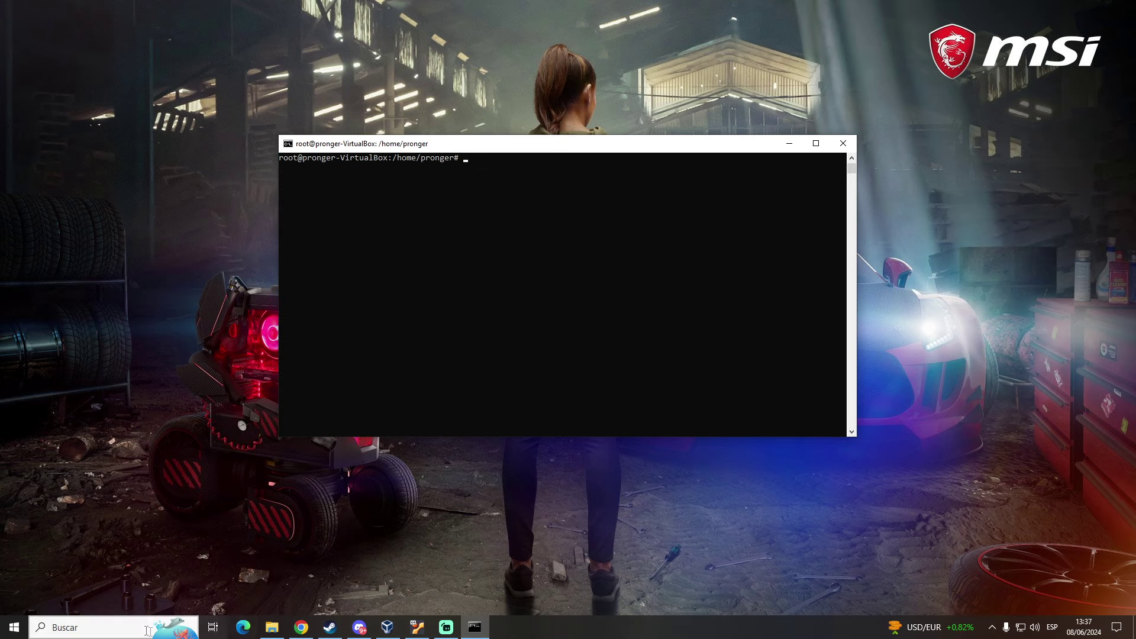
left_click(301, 627)
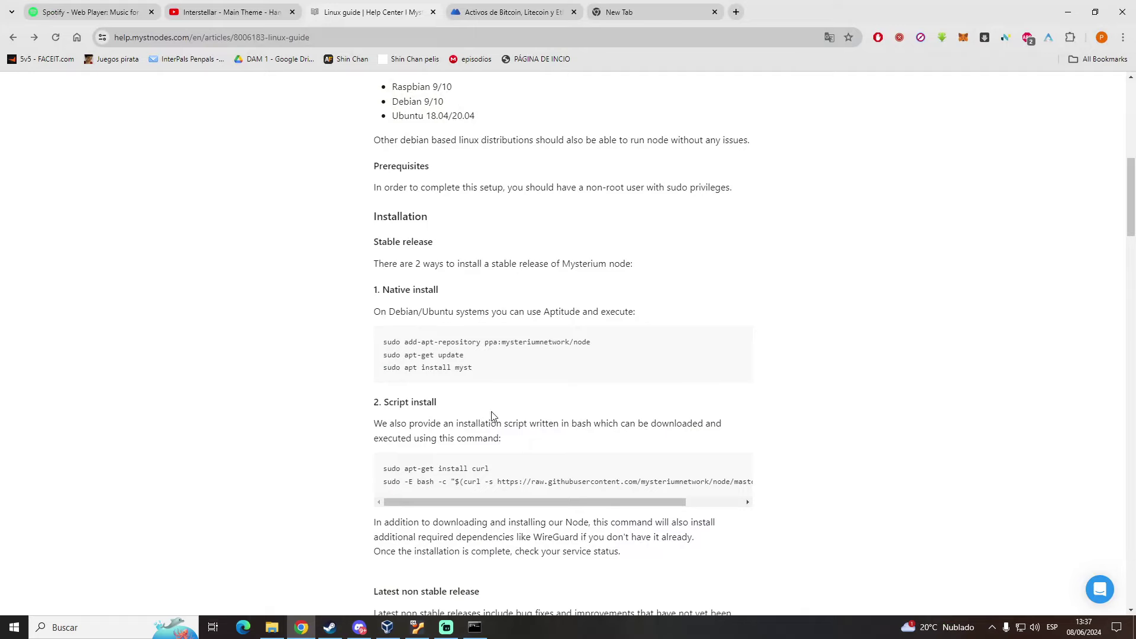
- Read the guide's Operating systems section, highlighting the Raspbian and Debian lines
scroll(503, 364, "up", 2)
scroll(503, 364, "up", 3)
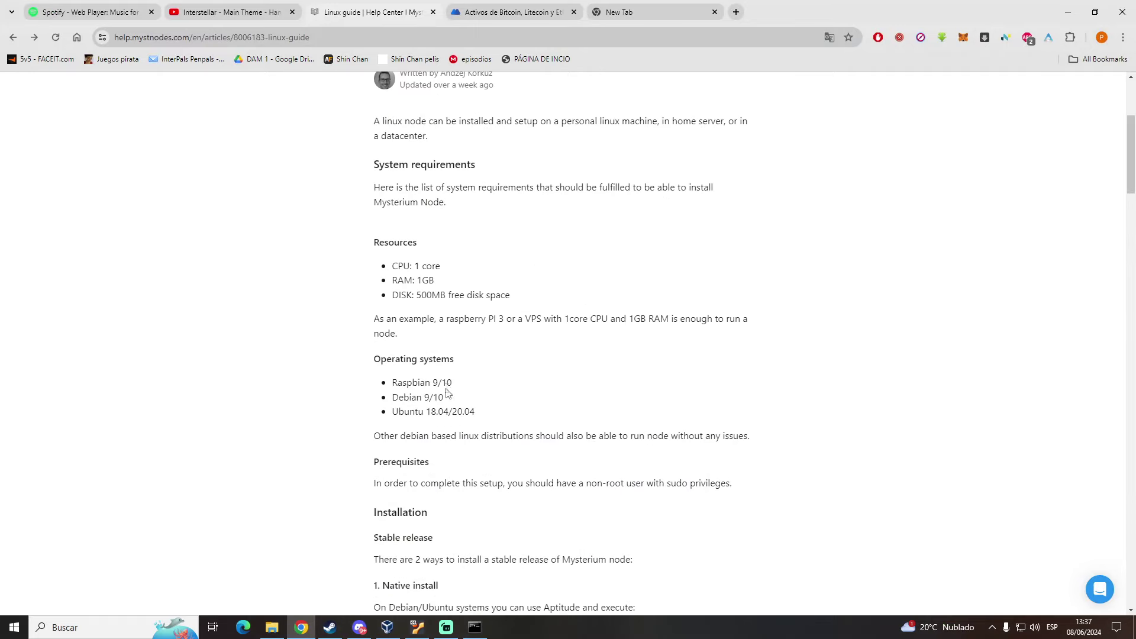
left_click_drag(483, 361, 367, 363)
left_click(448, 367)
left_click_drag(512, 367, 375, 367)
left_click_drag(472, 362, 331, 363)
left_click(436, 378)
mouse_move(439, 382)
left_mouse_down()
mouse_move(506, 391)
mouse_move(346, 390)
left_mouse_up()
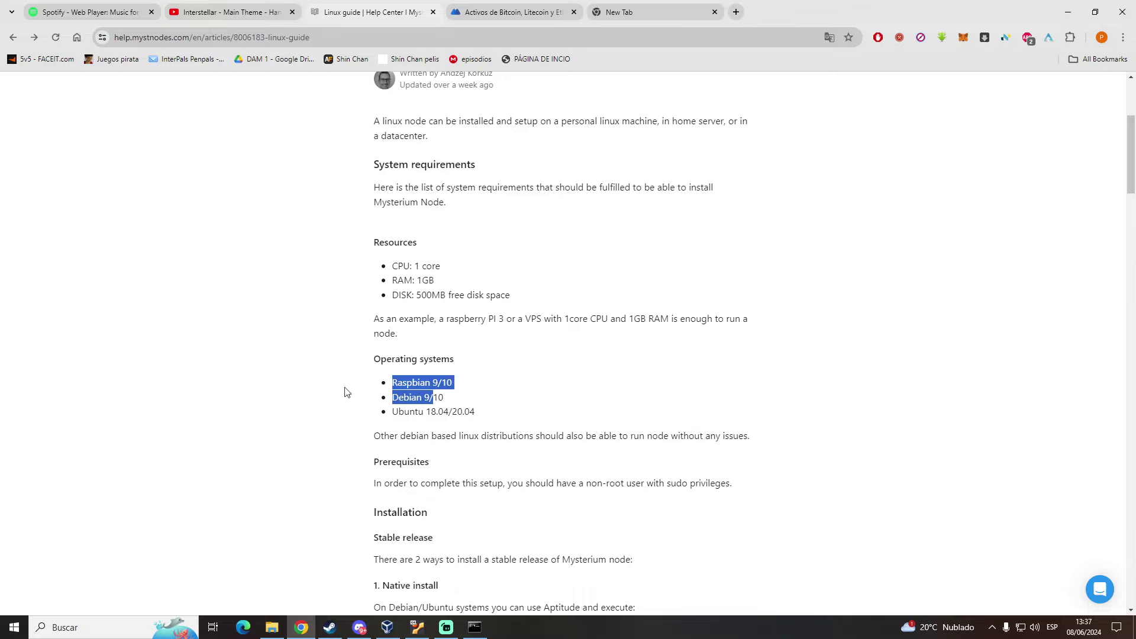
left_click(484, 414)
left_click_drag(488, 436, 390, 413)
left_click(464, 414)
scroll(467, 384, "down", 6)
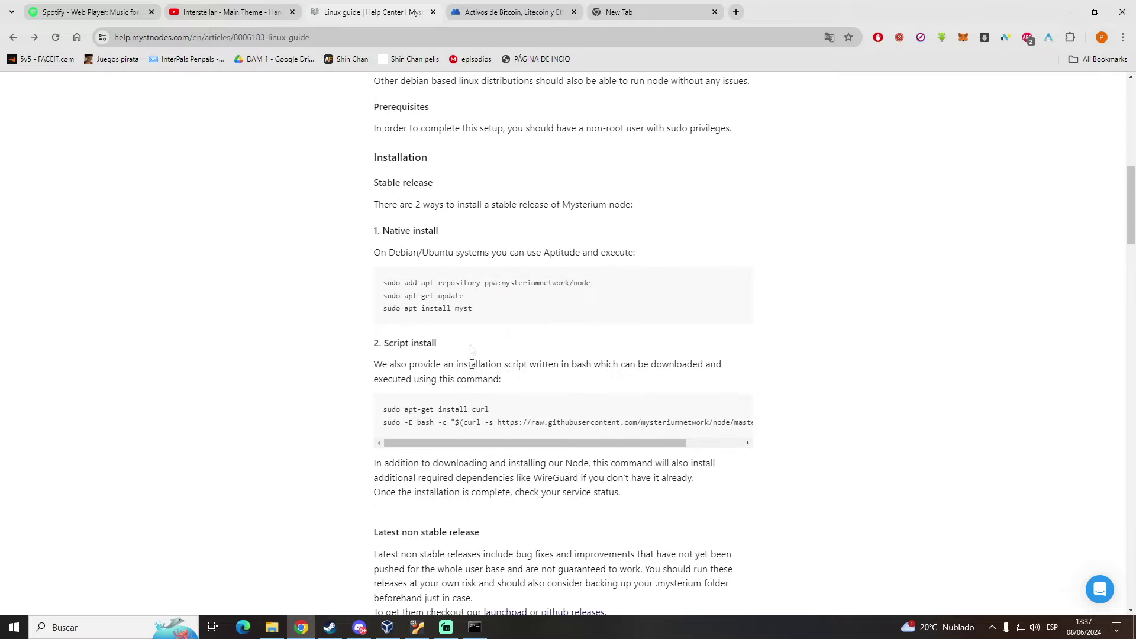
- Run the guide's add-apt-repository ppa:mysteriumnetwork/node command in the VM terminal, then scroll the guide down
triple_click(528, 285)
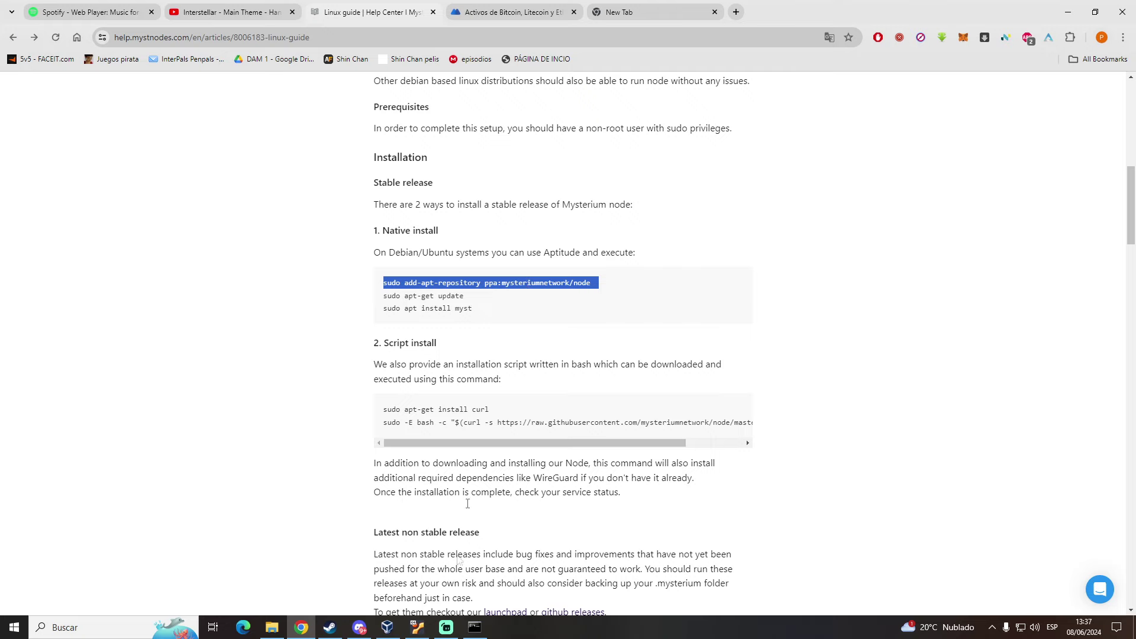
left_click(473, 627)
right_click(485, 311)
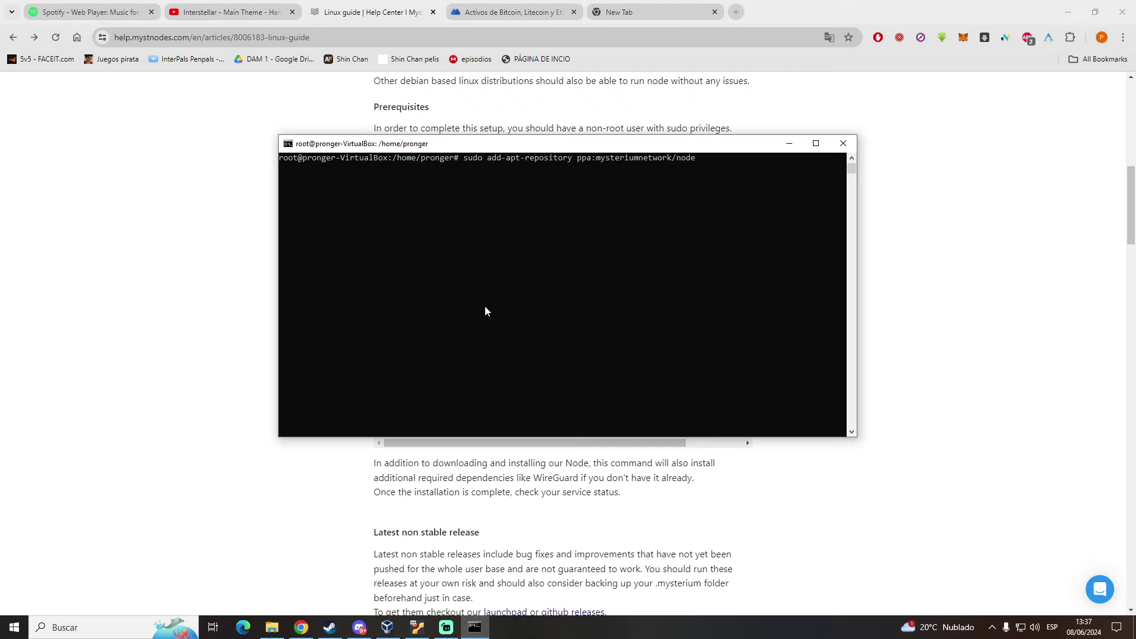
key("Return")
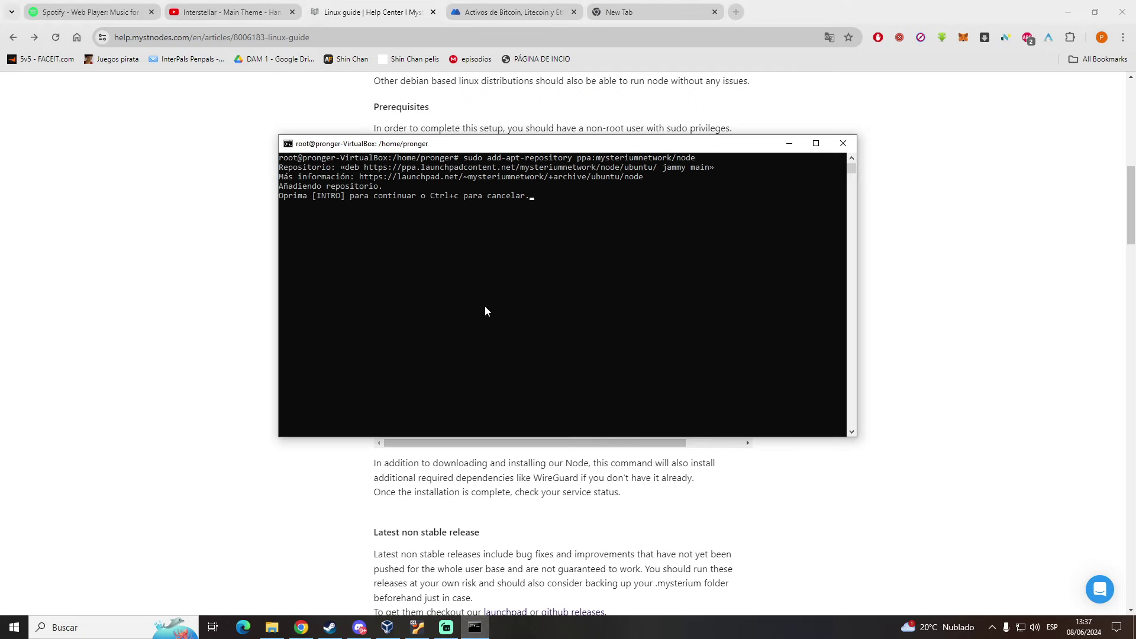
left_click(165, 280)
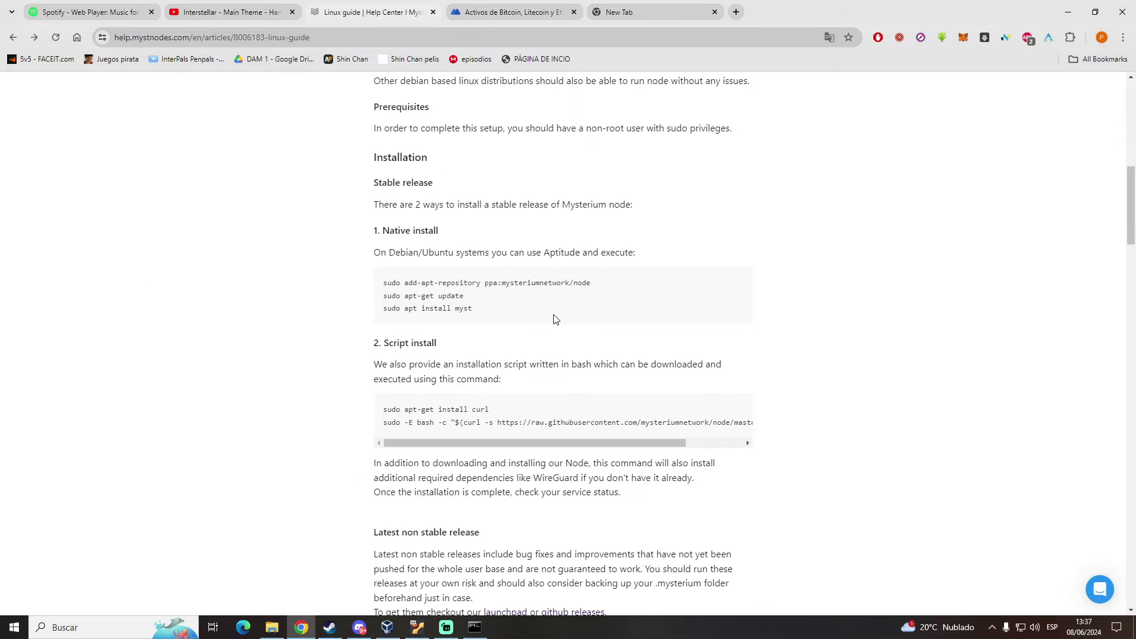
scroll(555, 319, "down", 10)
scroll(545, 327, "down", 10)
scroll(538, 329, "down", 2)
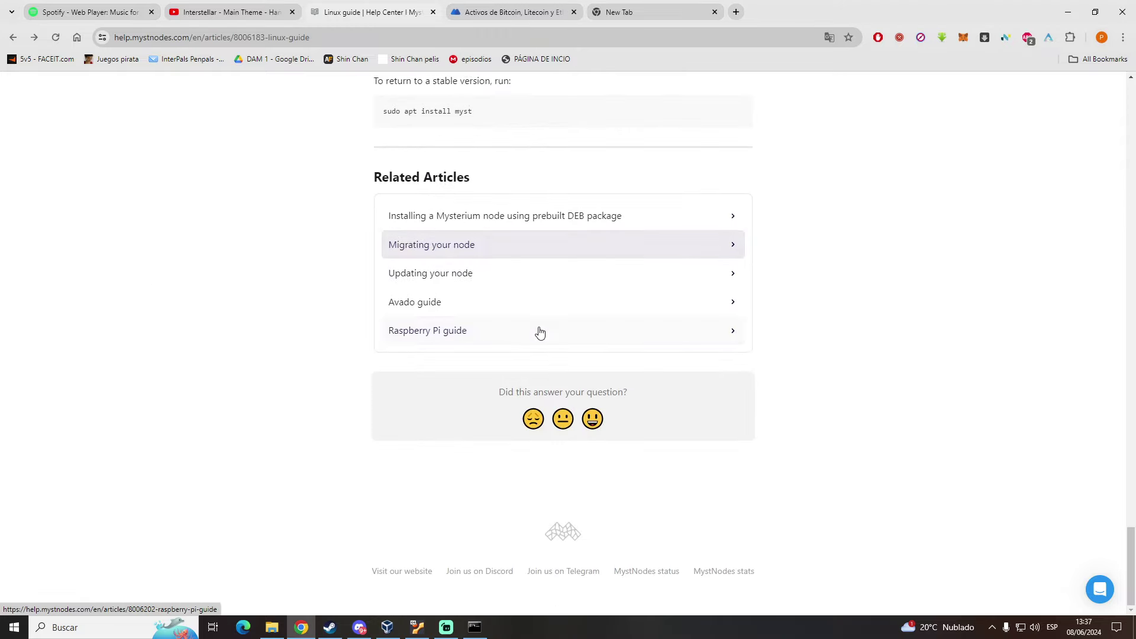
- Open the Raspberry Pi guide from Related Articles in a new tab and skim it
middle_click(416, 331)
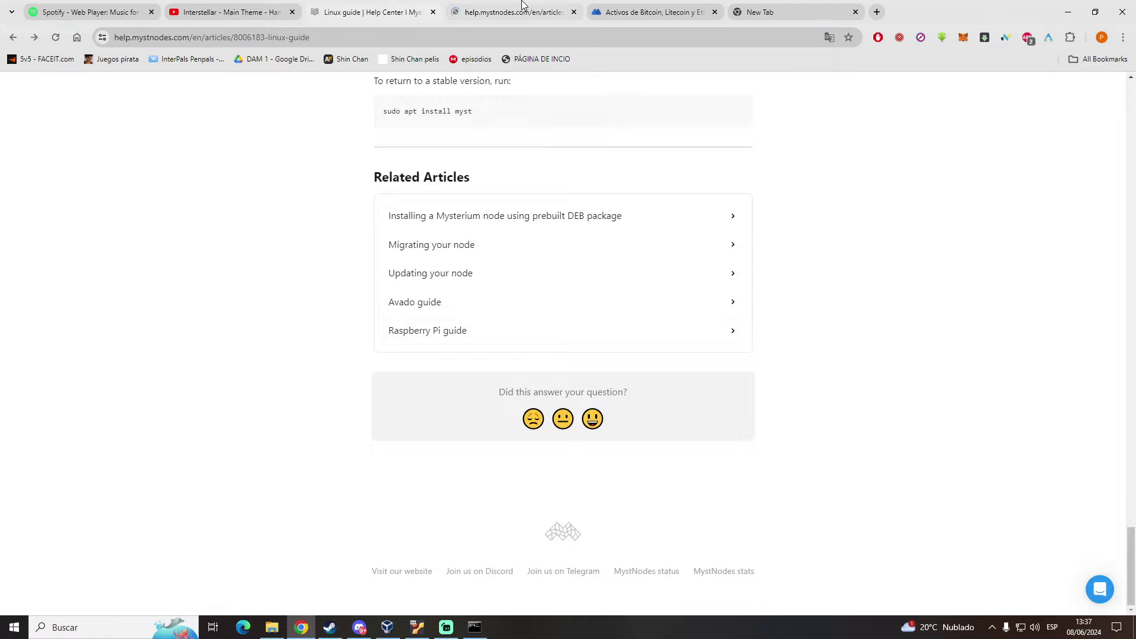
left_click(509, 12)
scroll(494, 266, "down", 10)
scroll(496, 269, "down", 5)
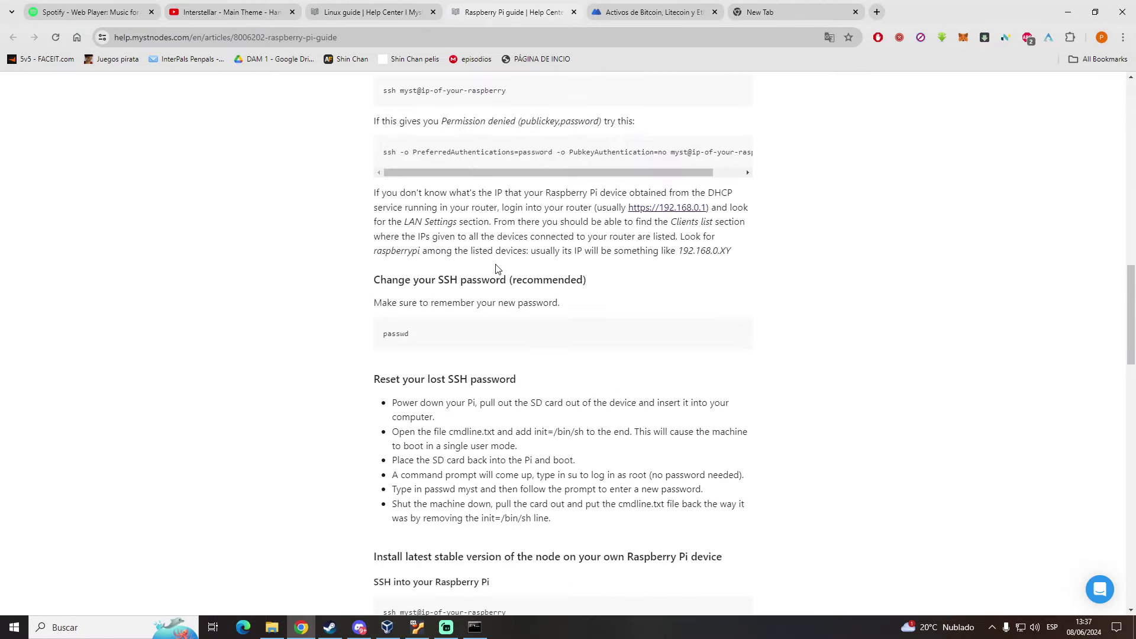
scroll(496, 270, "down", 5)
scroll(495, 264, "up", 20)
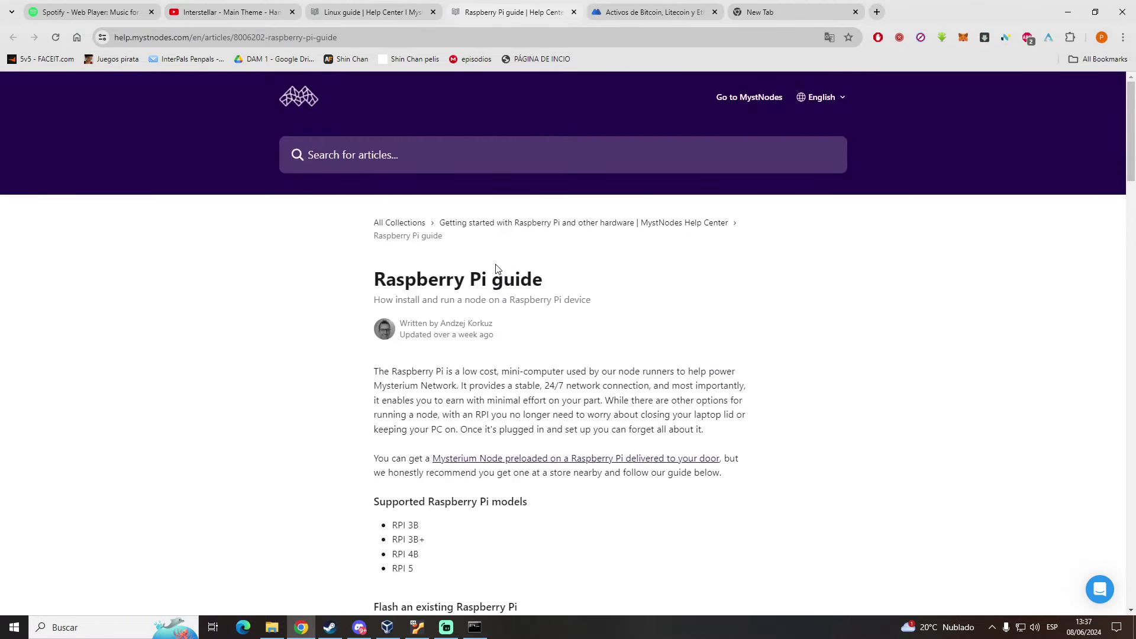
- Back in the Linux guide's Installation section, copy the sudo apt-get update command
left_click(362, 11)
scroll(546, 264, "up", 5)
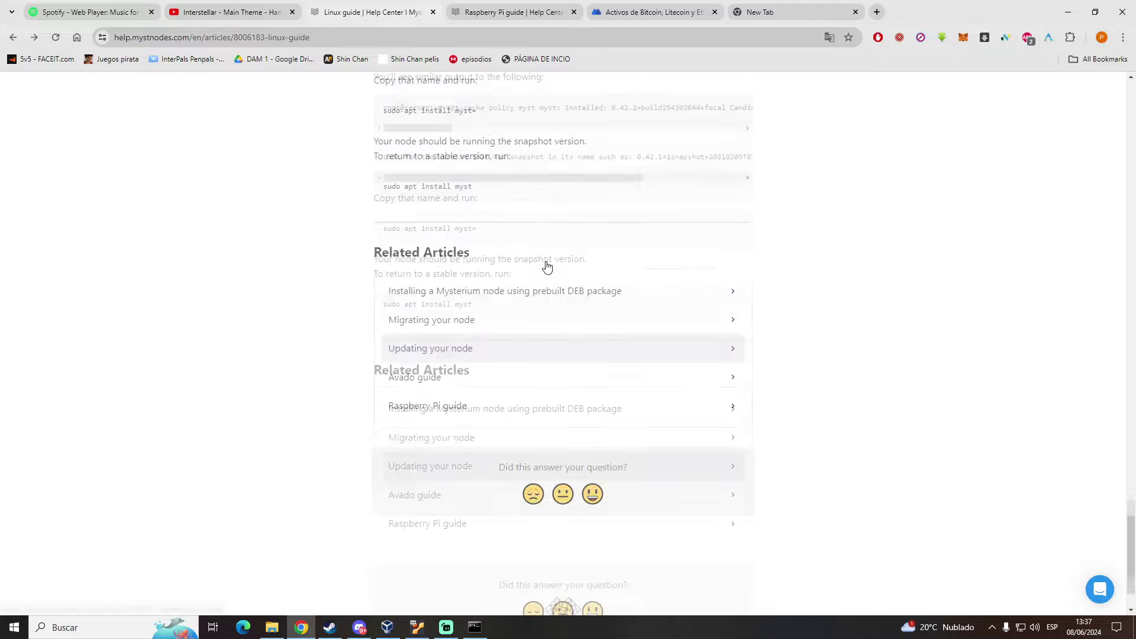
scroll(553, 276, "up", 5)
scroll(557, 290, "up", 5)
scroll(556, 294, "up", 5)
scroll(556, 289, "up", 5)
scroll(556, 288, "down", 1)
left_click(473, 628)
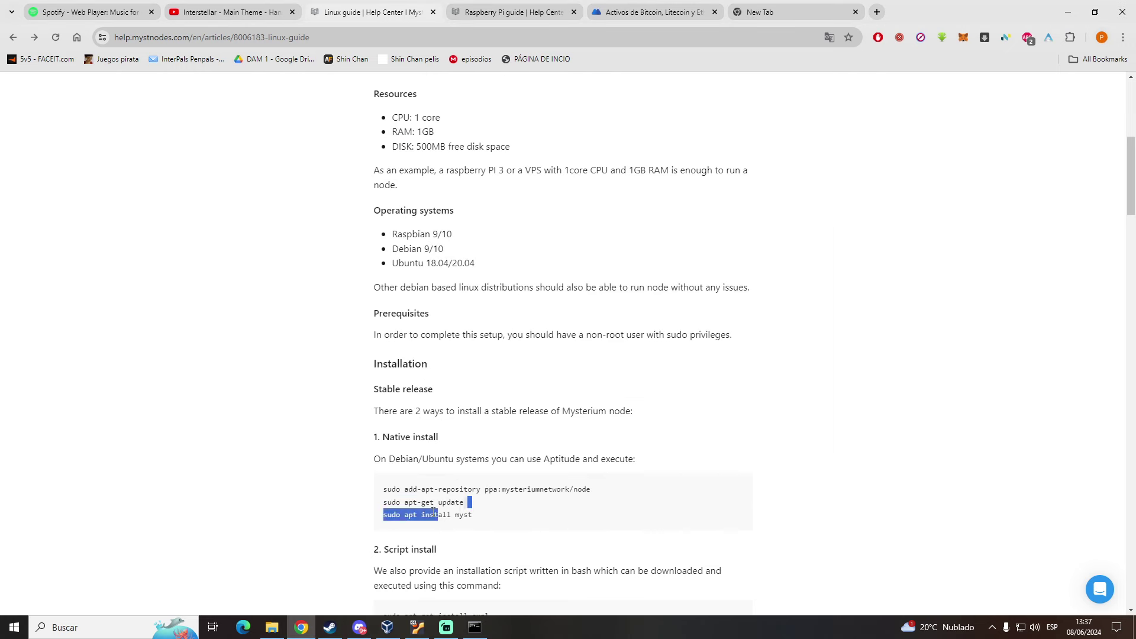
left_click_drag(477, 507, 383, 502)
key("ctrl+c")
- Run sudo apt-get update on the VM, then paste and run sudo apt install myst
left_click(474, 627)
right_click(542, 317)
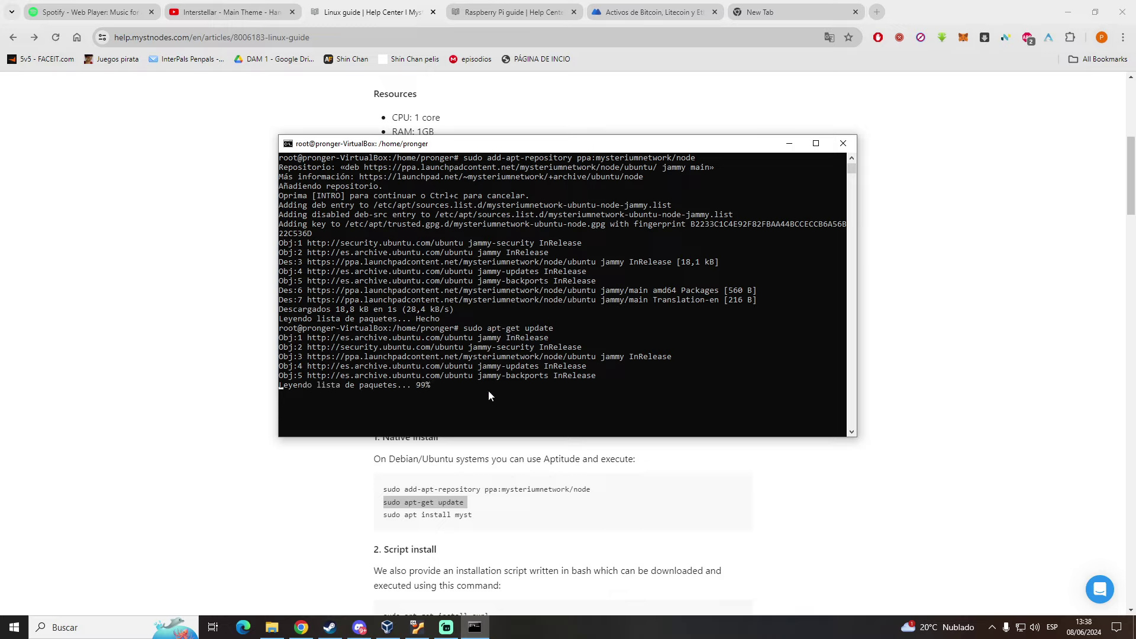
triple_click(464, 517)
scroll(500, 512, "down", 3)
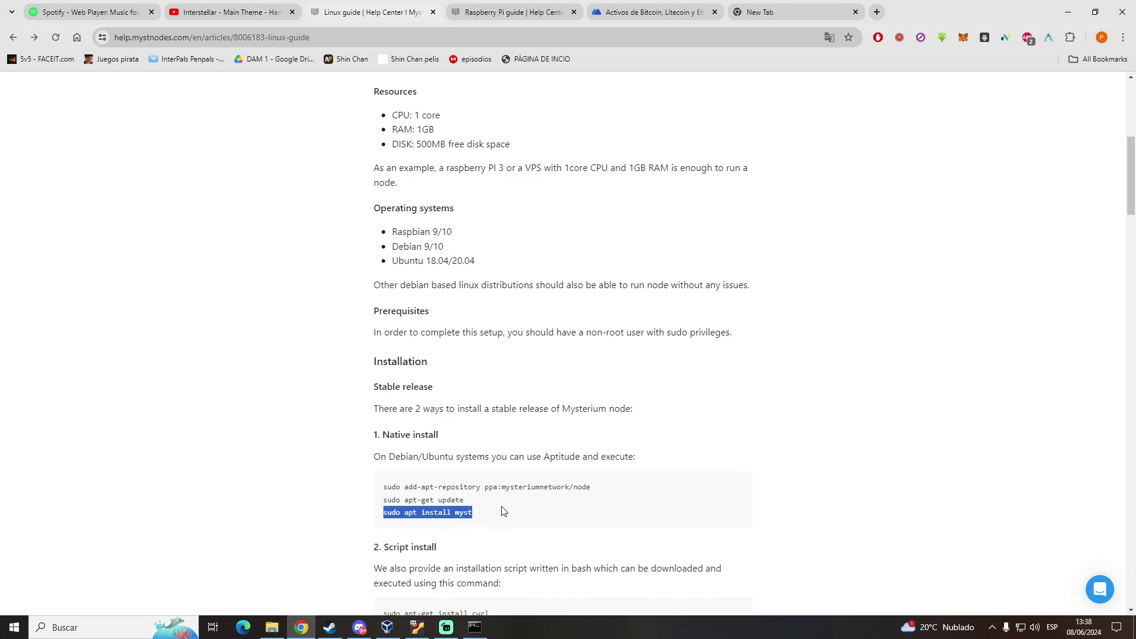
left_click(475, 627)
right_click(596, 379)
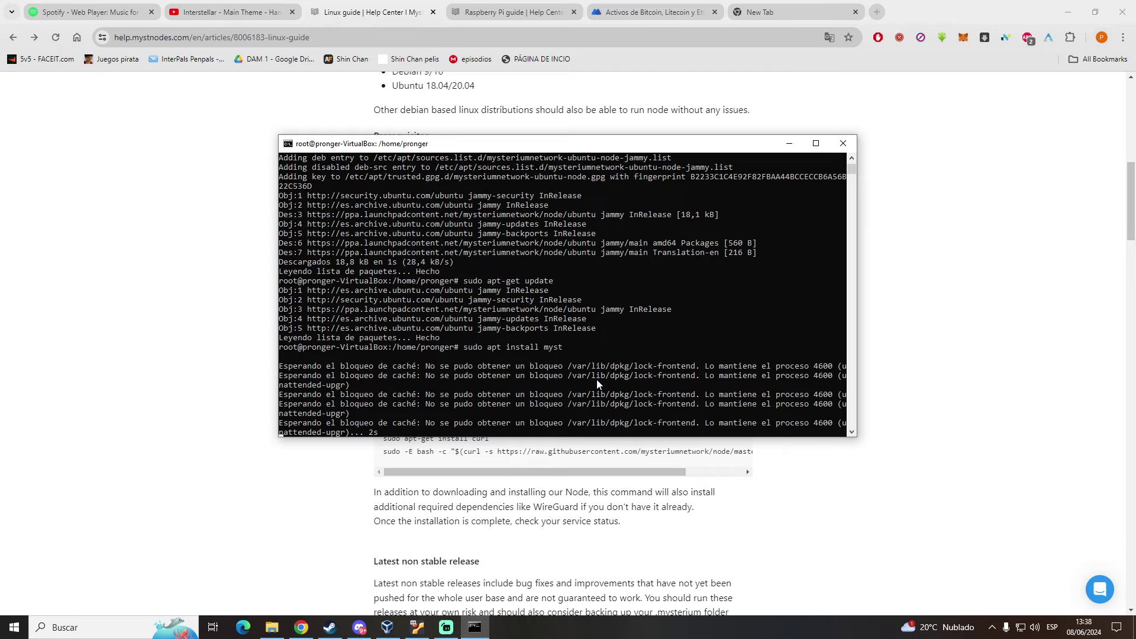
- Abort the dpkg lock wait, clear the screen, and type sudo fuser -v /var/lib/dpkg/lock
key("ctrl+c")
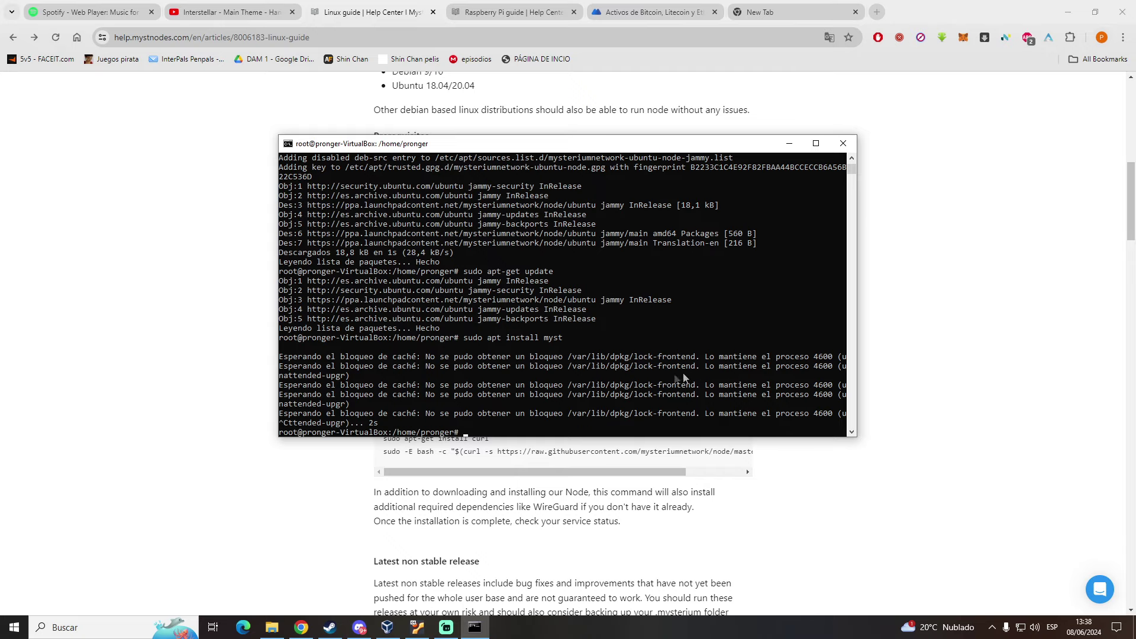
key("ctrl+l")
type("sudo fuser -v /var/lib/dpkg/lock")
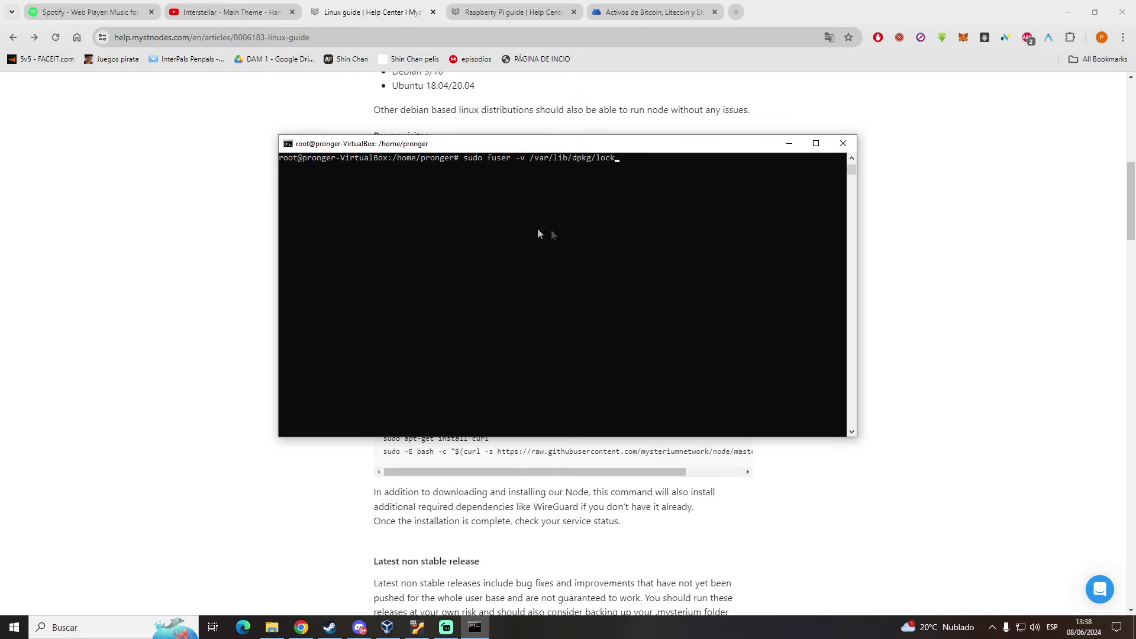
- Check the dpkg lock holder, then run sudo apt install myst and confirm with s
key("Return")
type("sudo apt install myst")
key("Return")
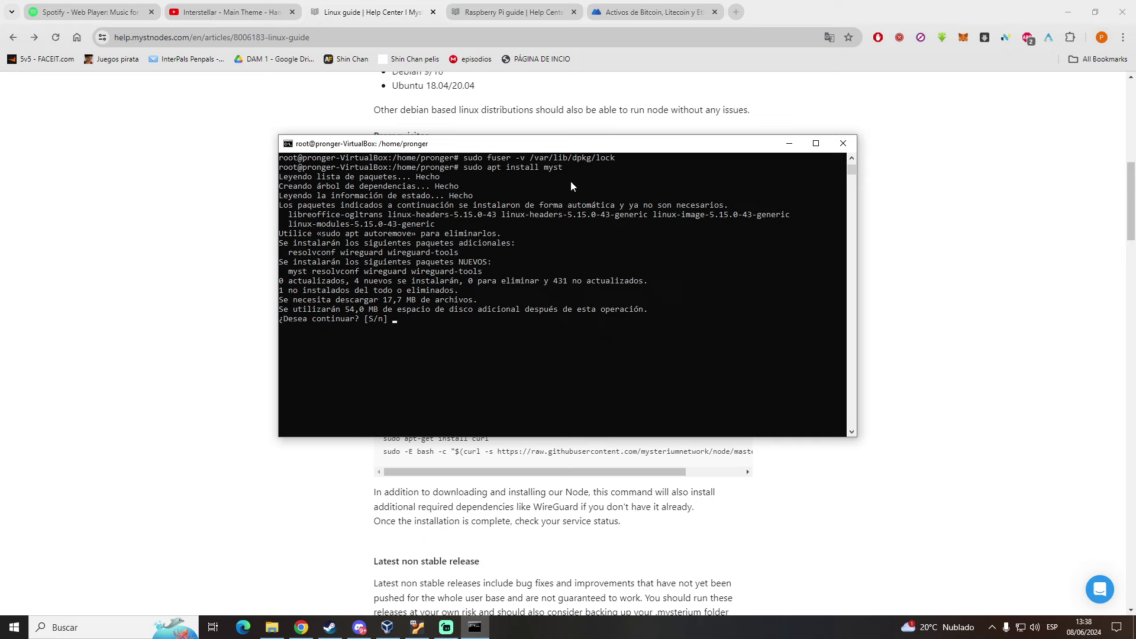
type("s")
key("Return")
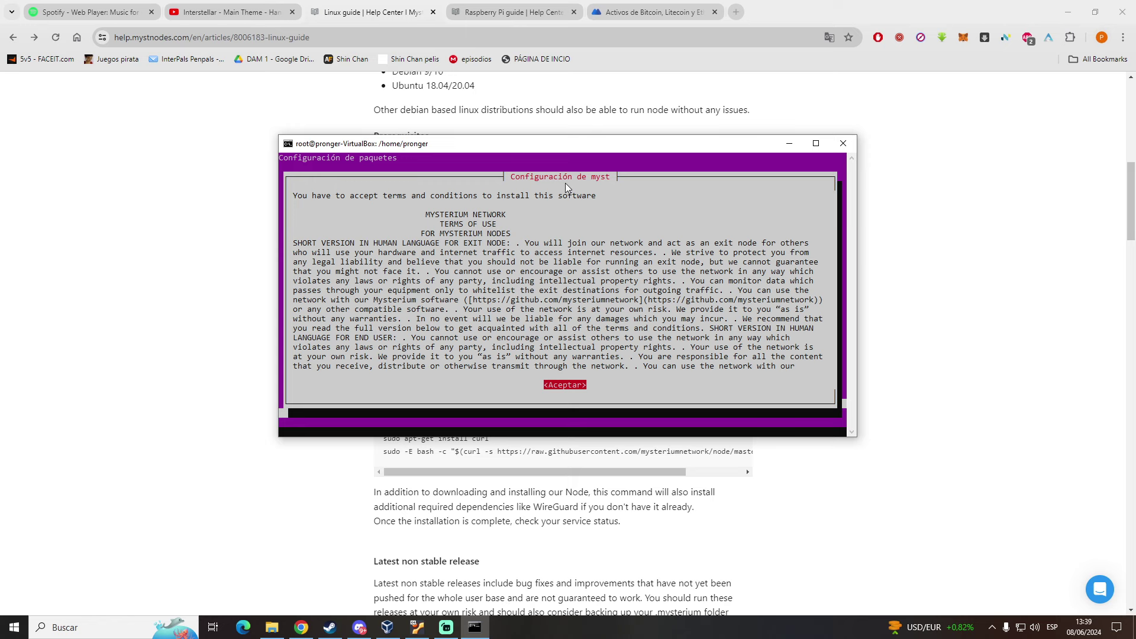
- Accept the myst terms of use and keep the listed GRUB install device
key("Return")
key("Return")
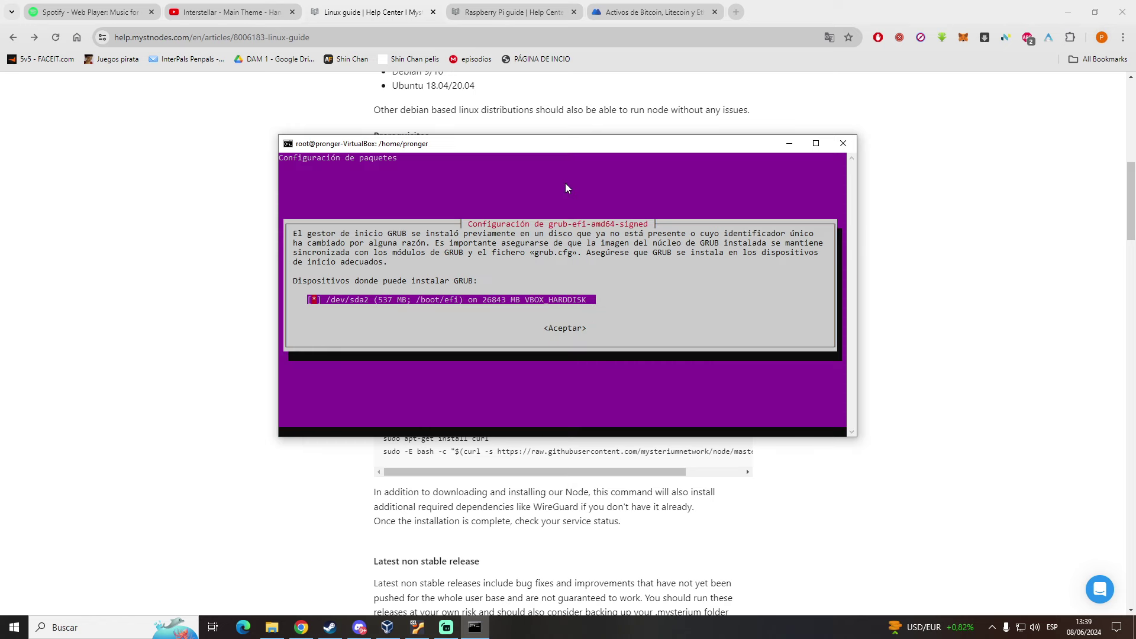
key("Tab")
key("Return")
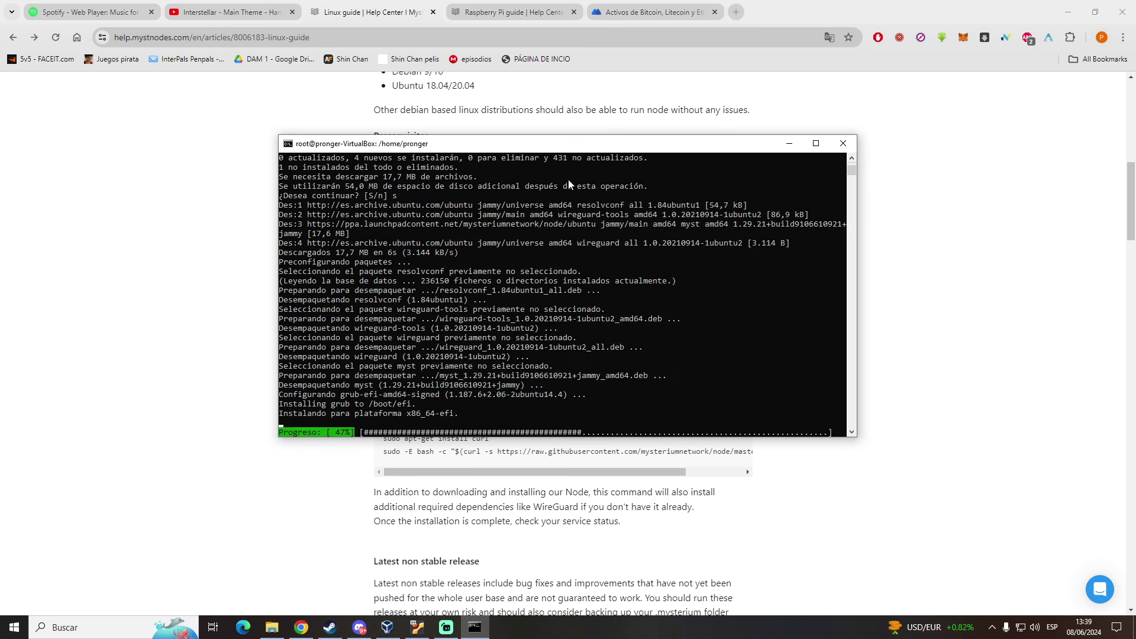
left_click(736, 12)
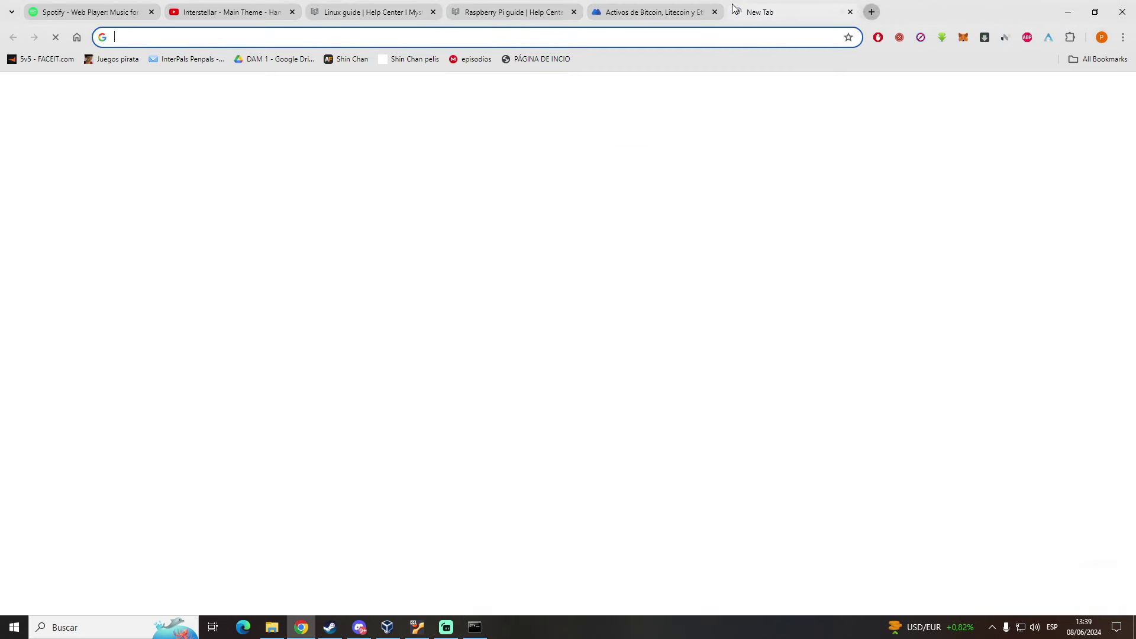
- Load the existing node's UI at 192.168.0.100:4449 and review its dashboard and new-version notice
type("192")
key("Return")
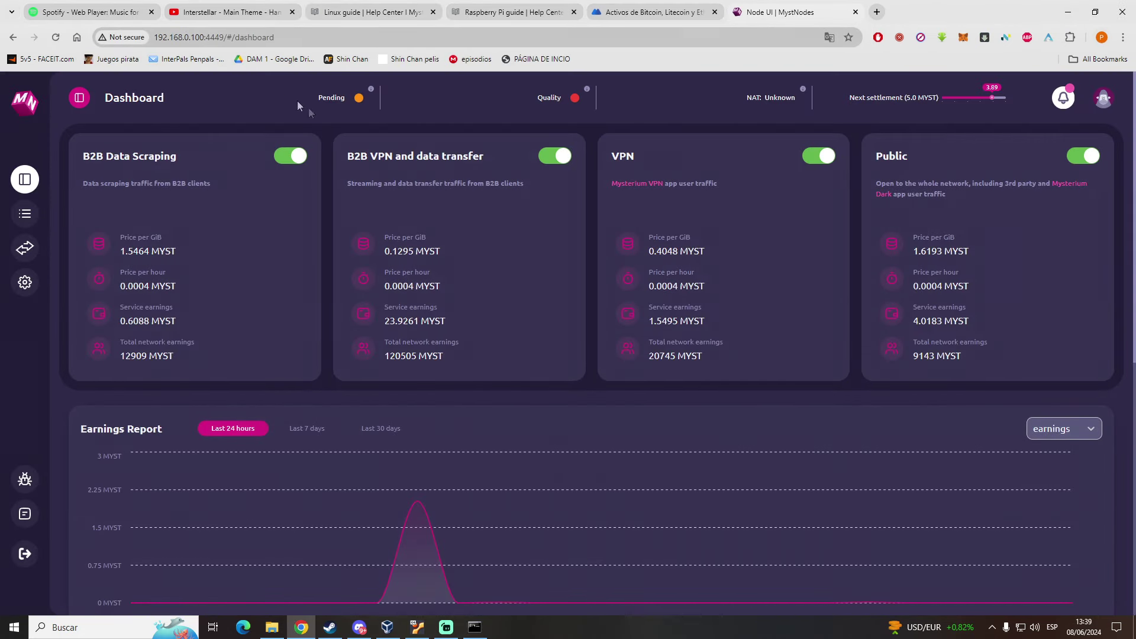
scroll(431, 210, "down", 8)
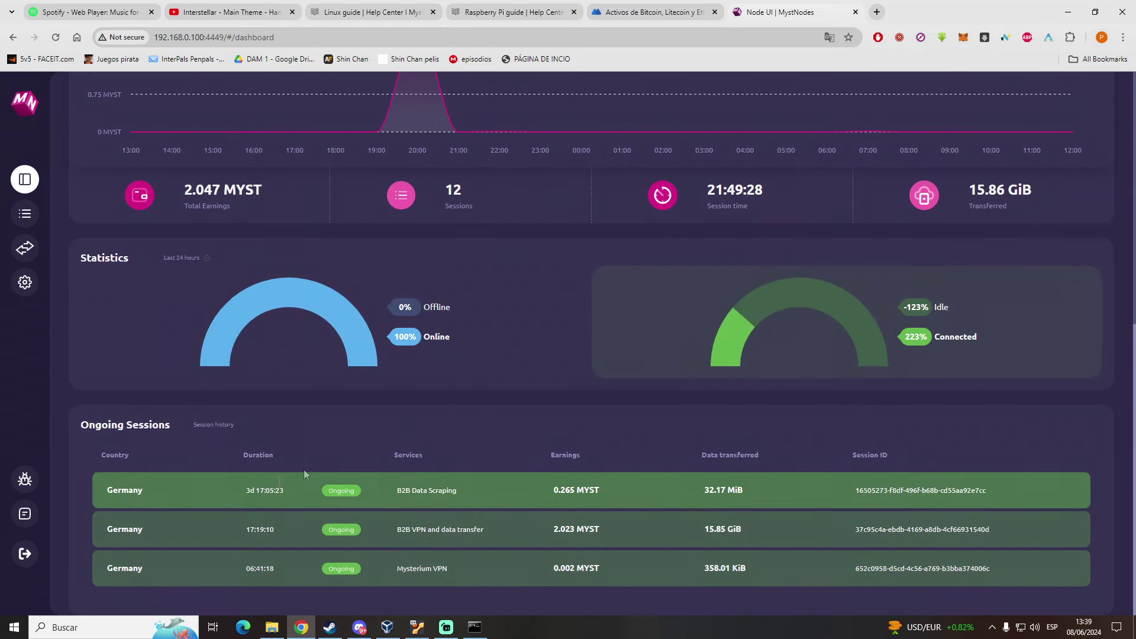
scroll(674, 370, "up", 8)
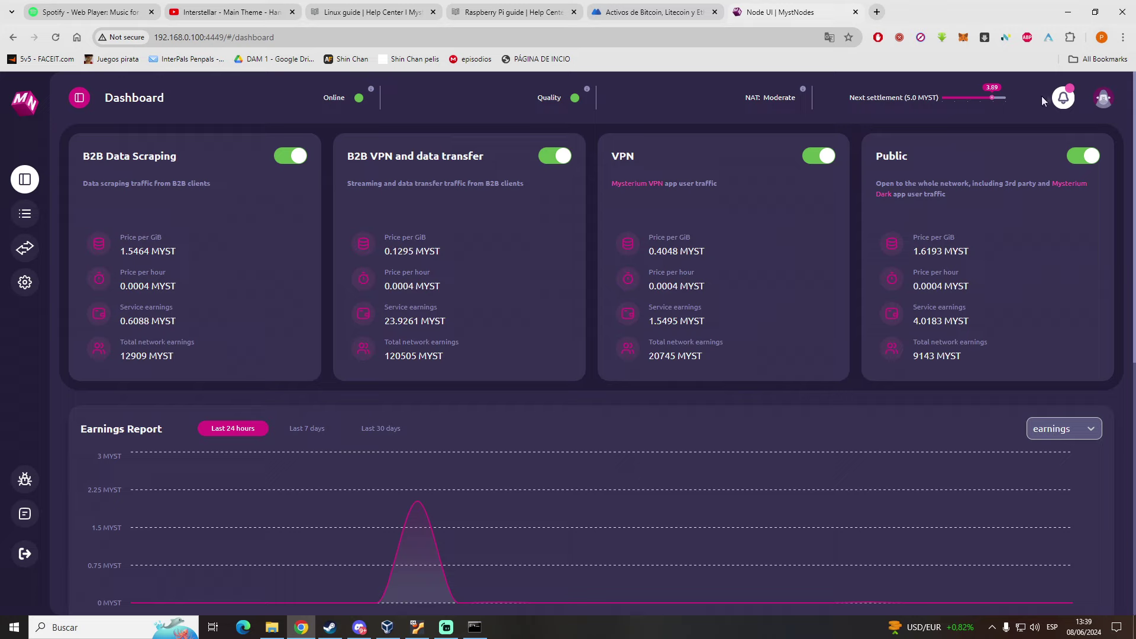
left_click(1063, 100)
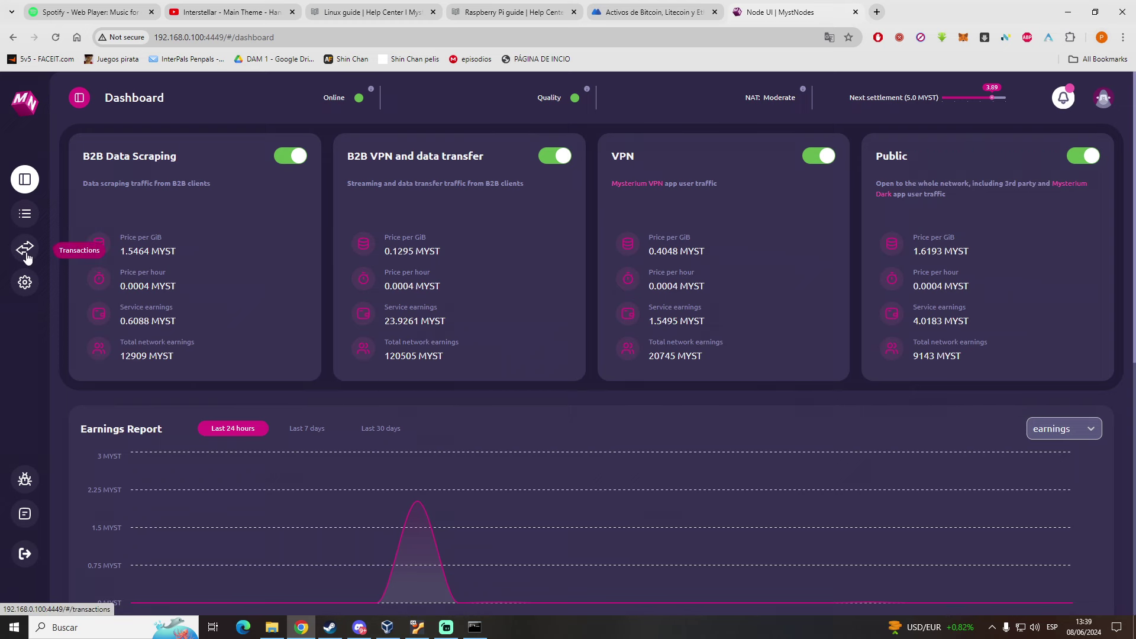
left_click(473, 627)
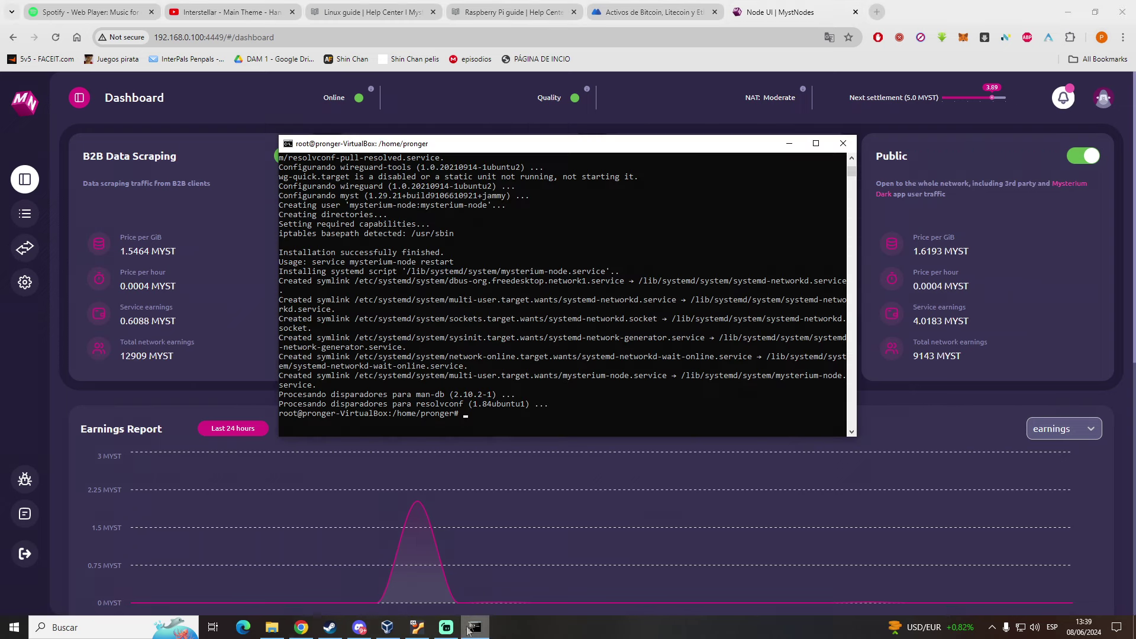
left_click(837, 10)
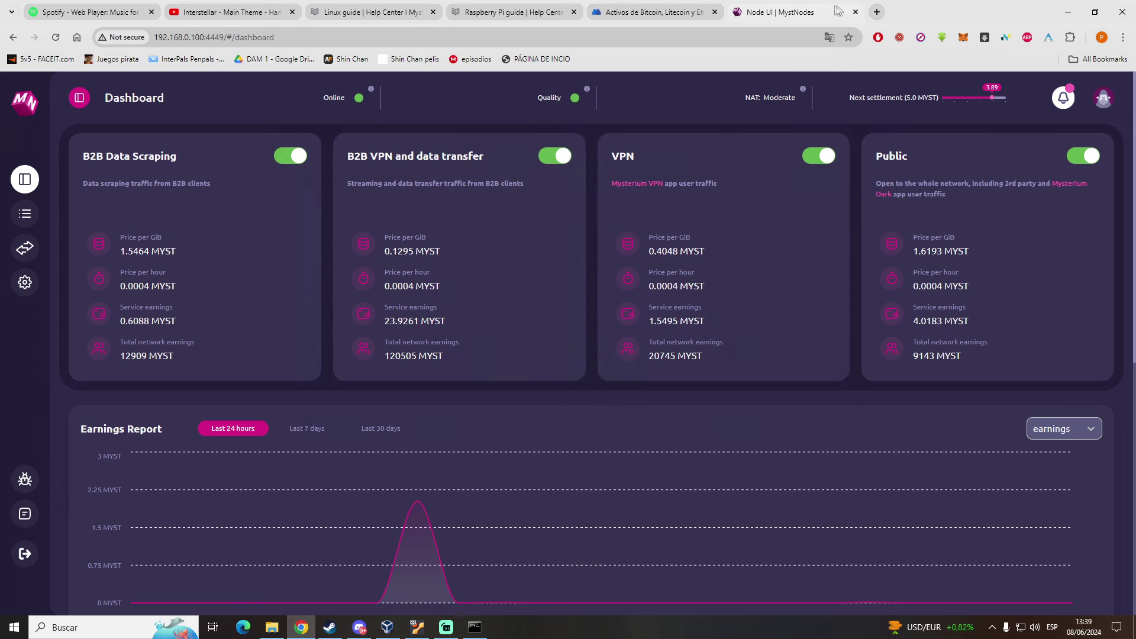
- In another new tab, load the new node's UI at 192.168.0.50:4449
left_click(876, 7)
type("192")
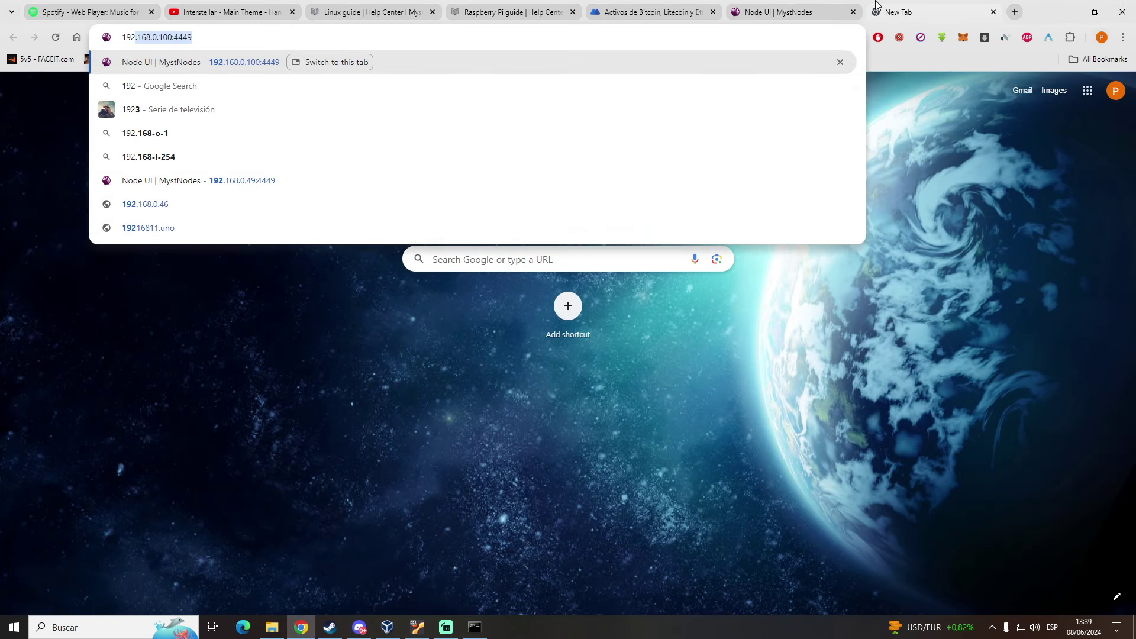
key("Right")
key("BackSpace")
key("BackSpace")
key("BackSpace")
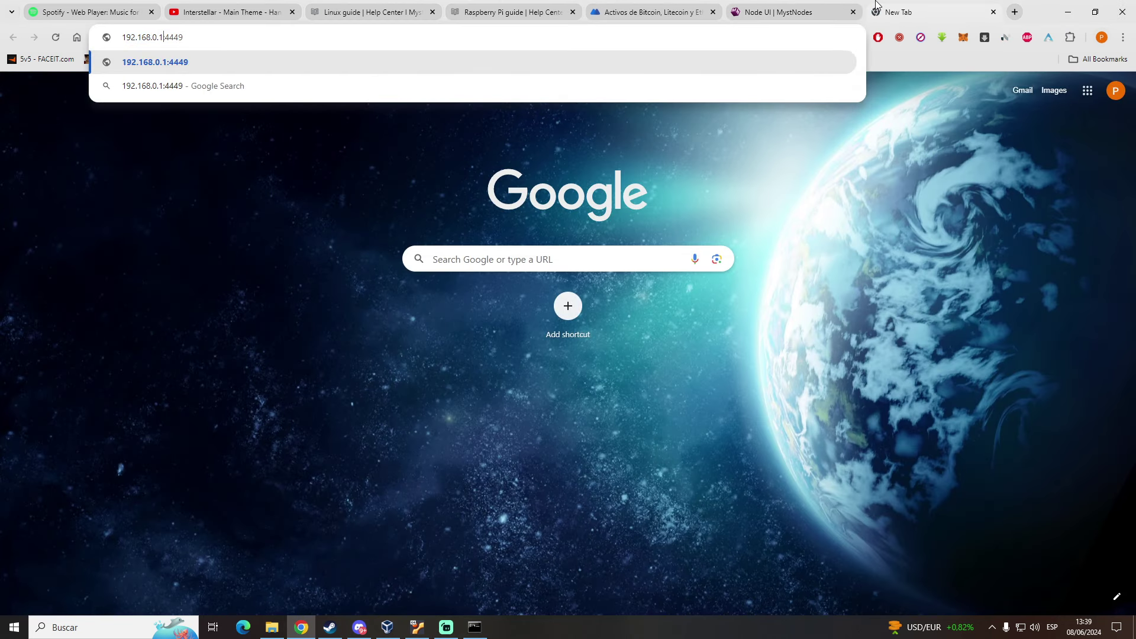
type("50")
key("Return")
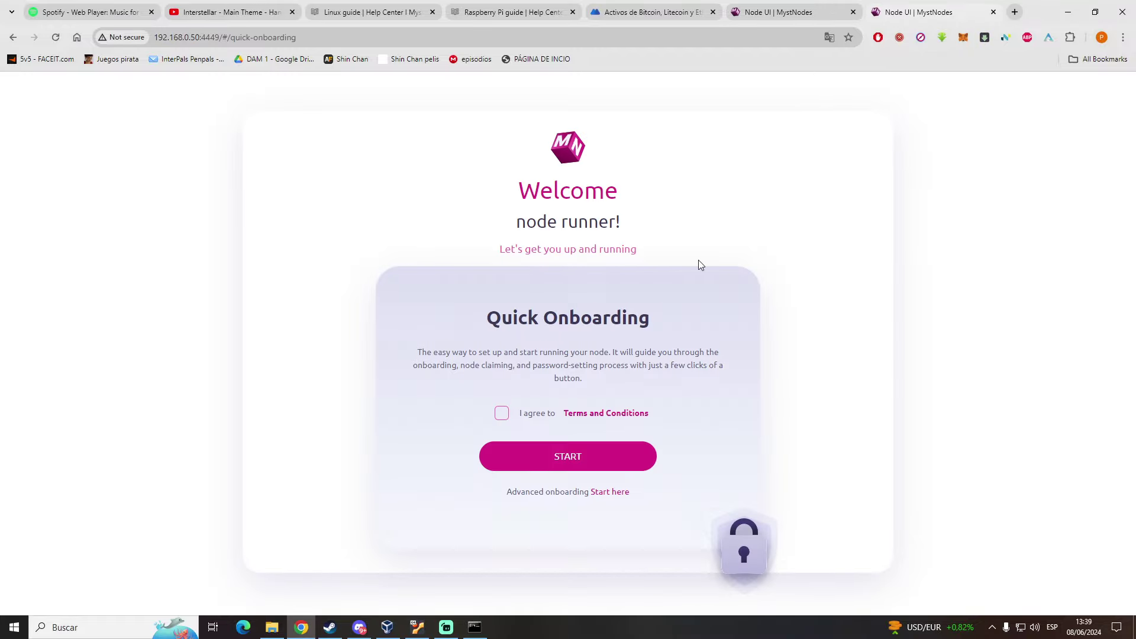
- Tick 'I agree to Terms and Conditions', START quick onboarding, and confirm the my.mystnodes.com request
left_click(822, 12)
left_click(903, 12)
left_click(501, 413)
left_click(550, 465)
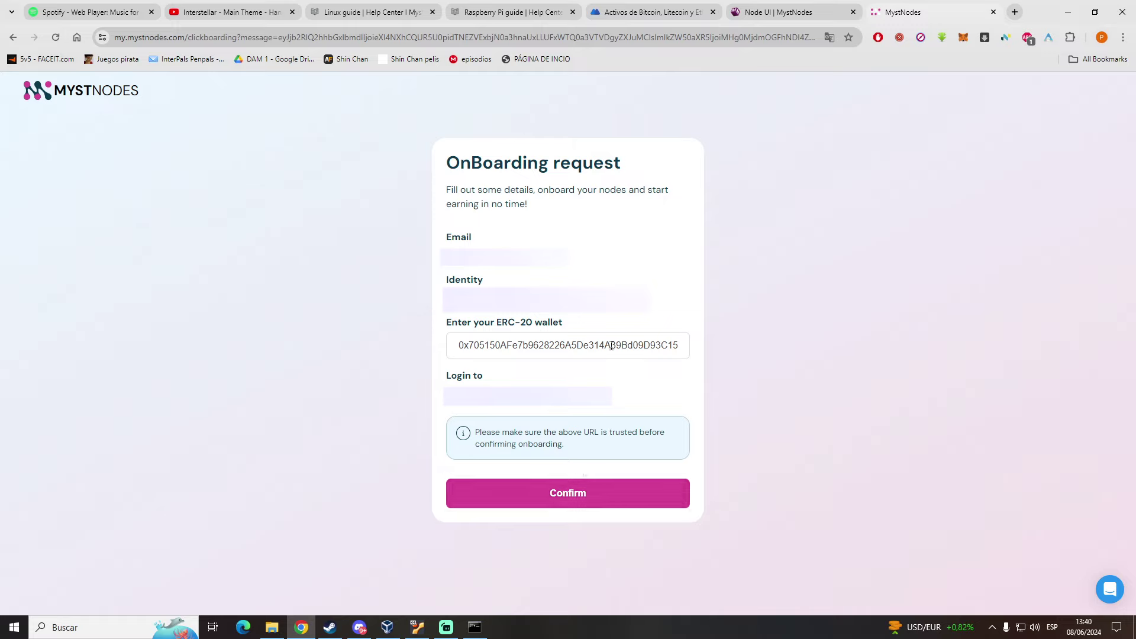
left_click(621, 500)
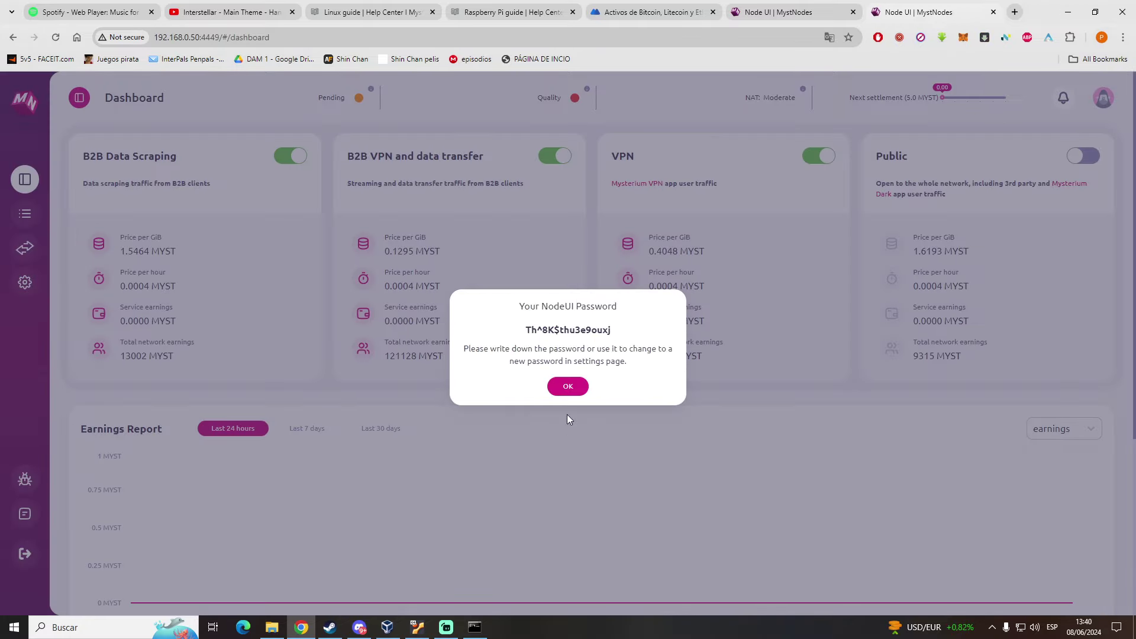
- In Settings, replace the generated NodeUI password with a new one and save it
triple_click(578, 331)
left_click(568, 386)
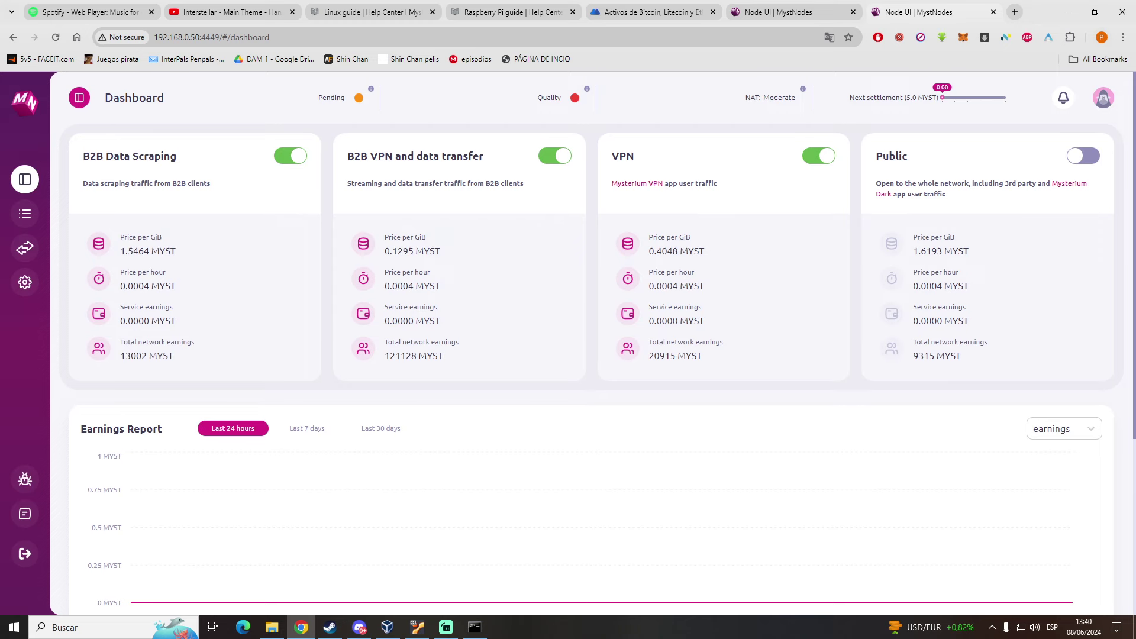
left_click(24, 248)
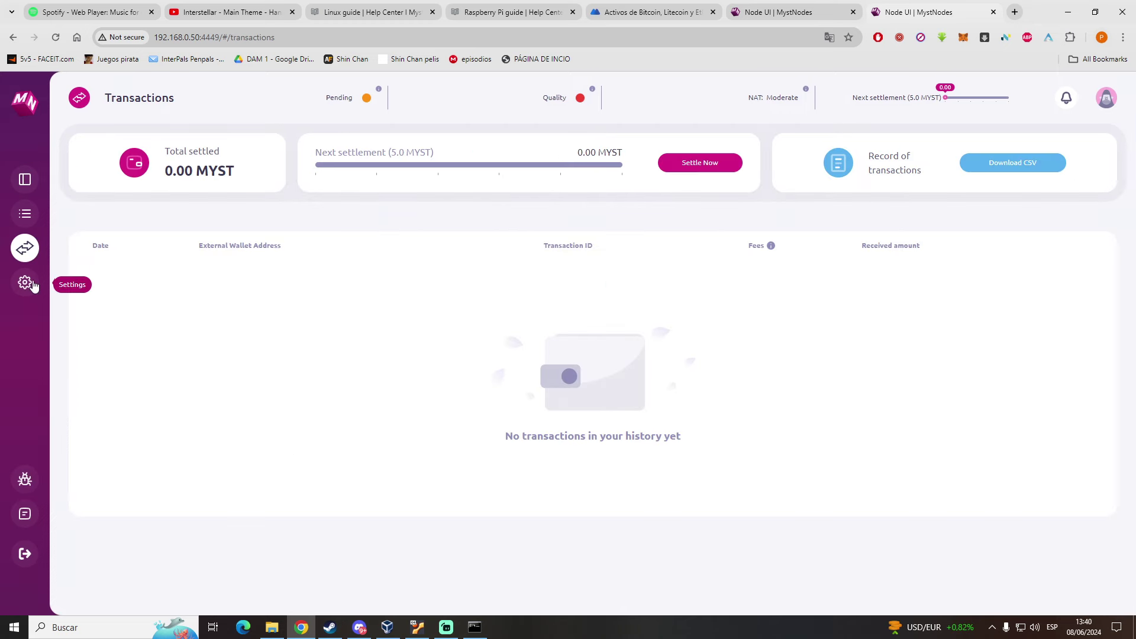
left_click(27, 283)
left_click(733, 419)
key("ctrl+v")
left_click(717, 468)
key("Tab")
type("12")
left_click(651, 514)
left_click(827, 217)
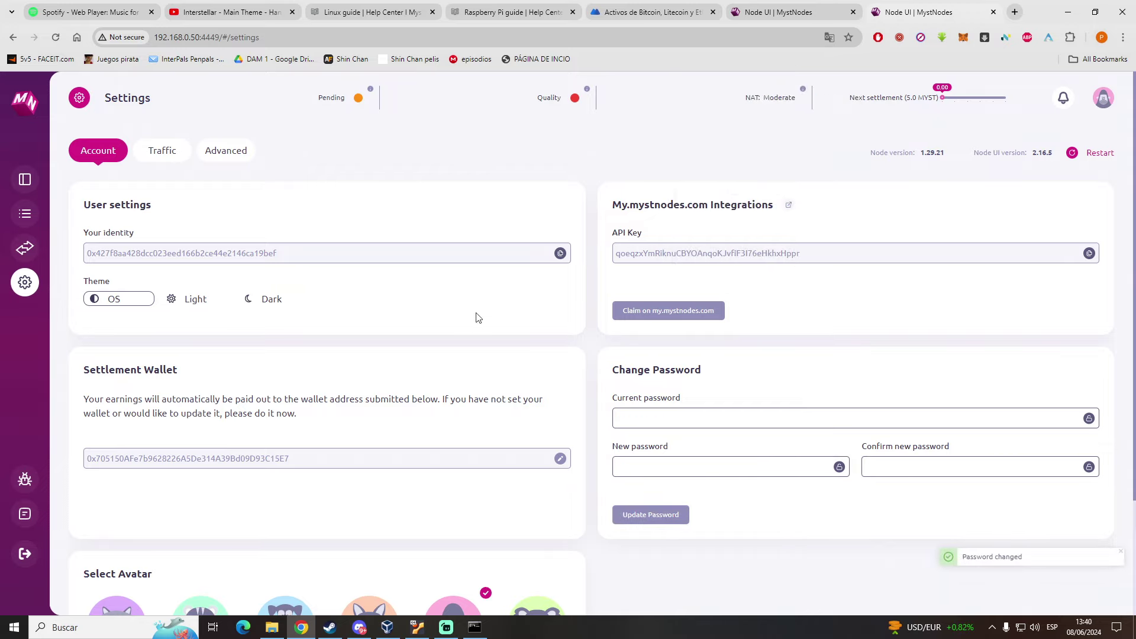
- Switch the Node UI theme to Dark
left_click(264, 299)
scroll(348, 266, "down", 1)
scroll(414, 291, "up", 1)
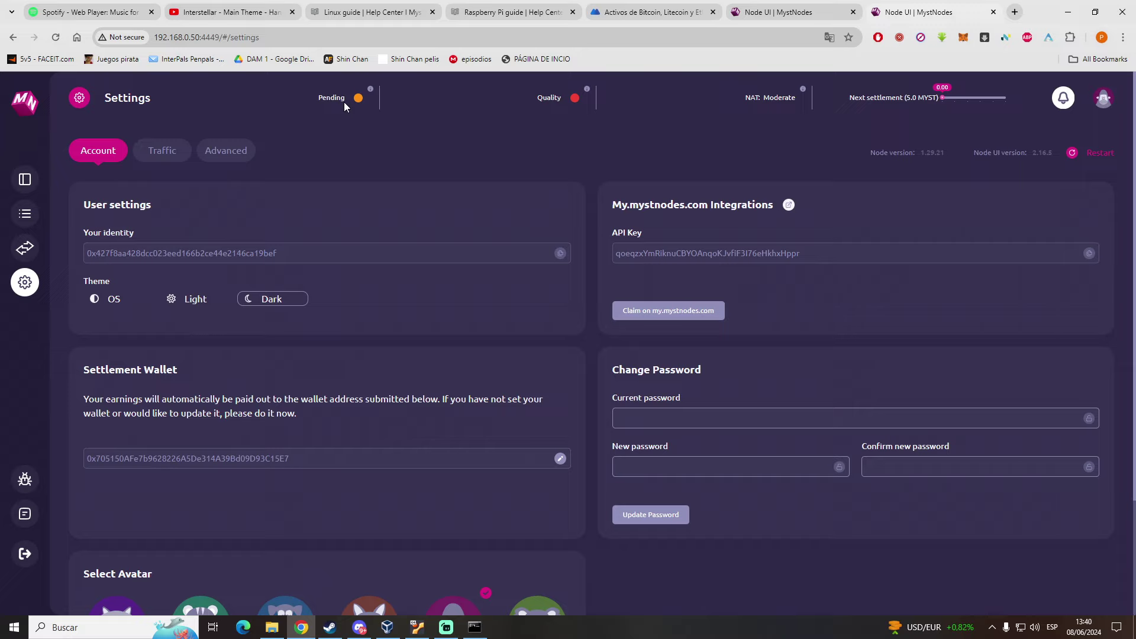
left_click(763, 6)
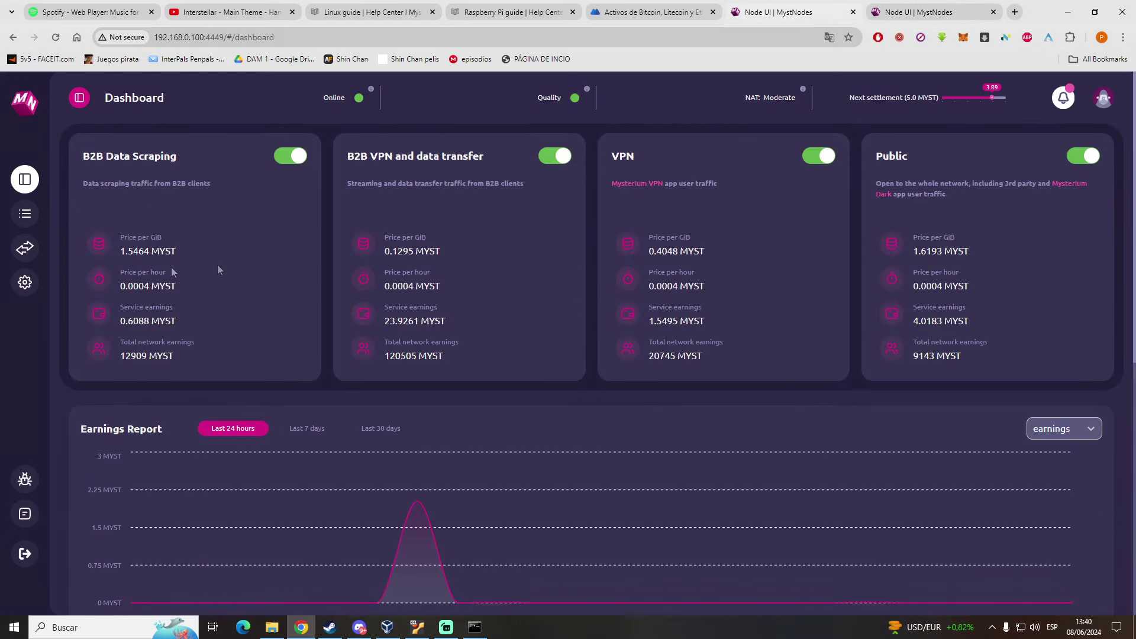
left_click(25, 282)
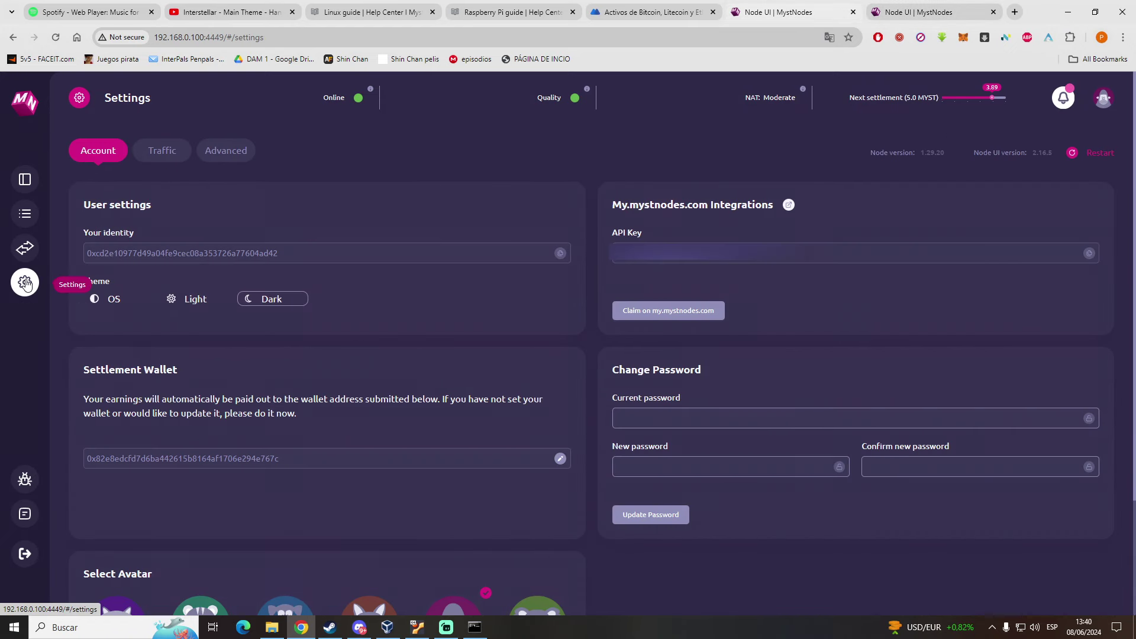
left_click(162, 150)
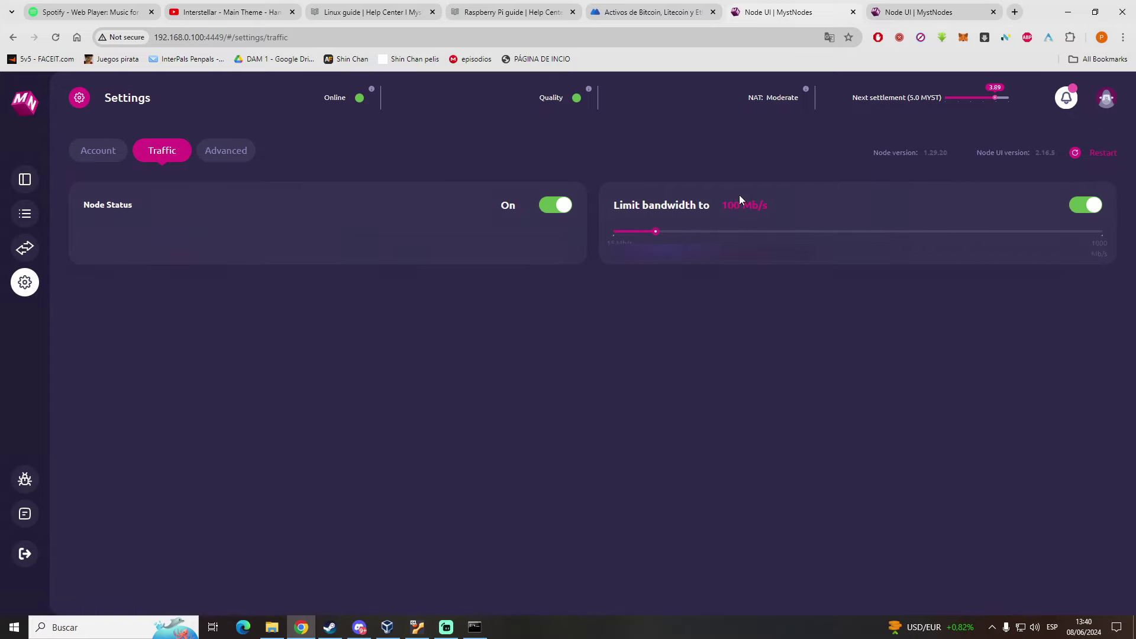
left_click(105, 158)
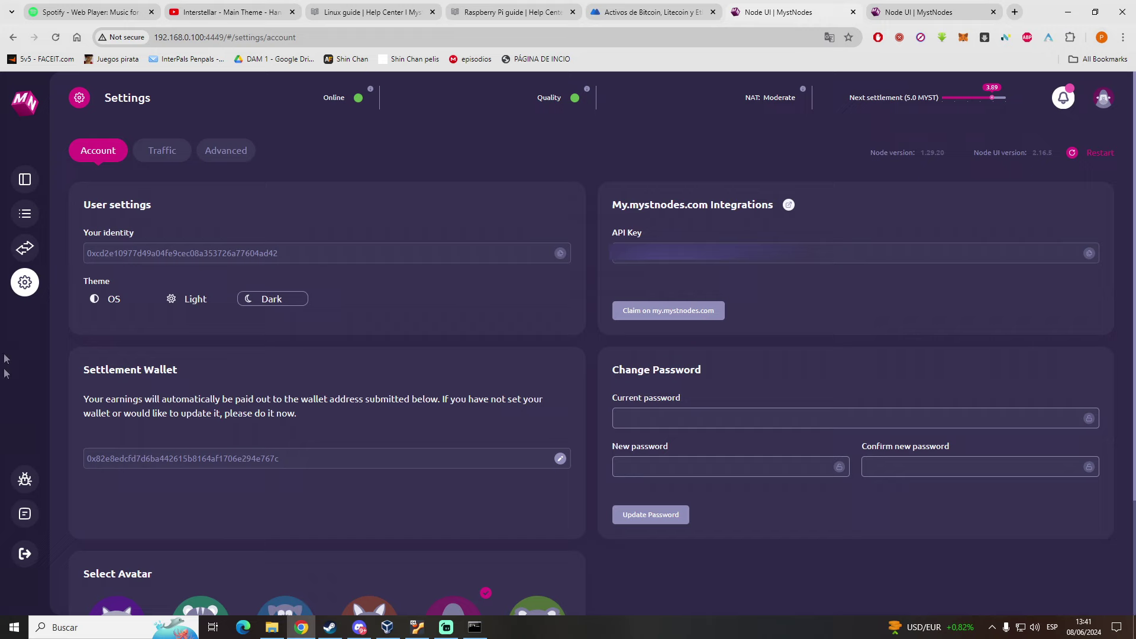
left_click(24, 188)
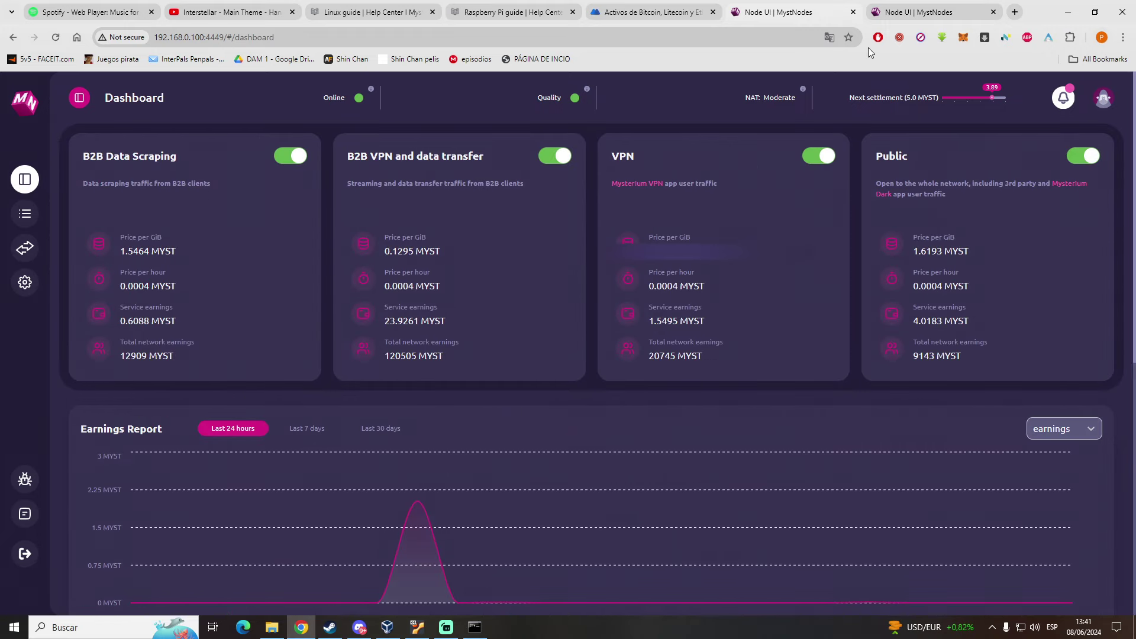
left_click(917, 12)
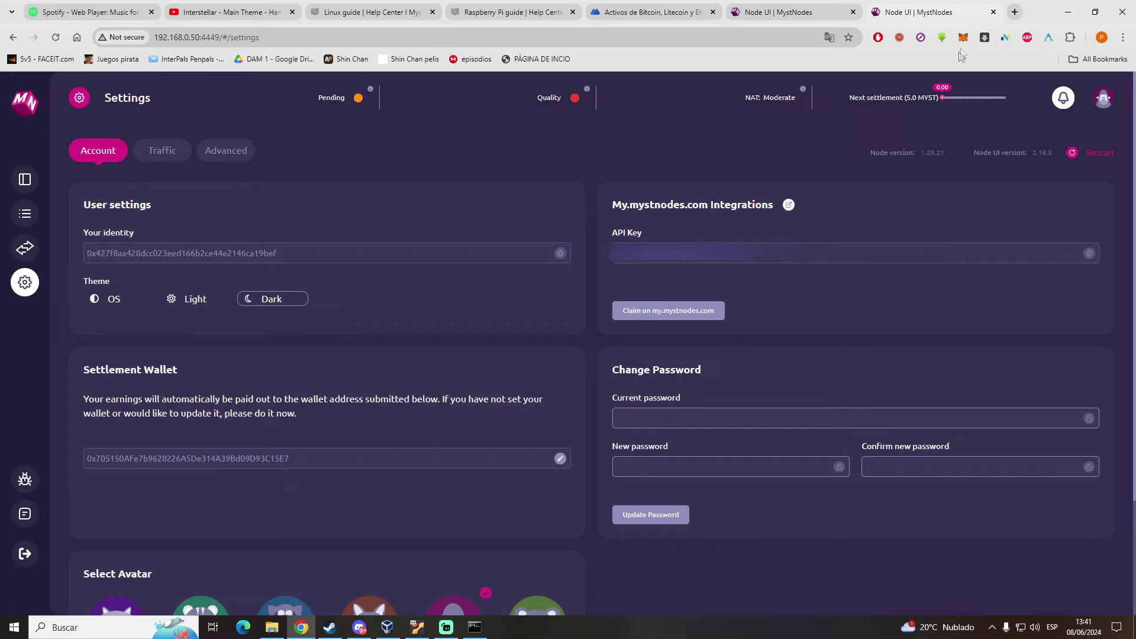
- Check the MetaMask balance, then switch to the MEXC 'Activos de Bitcoin' wallet overview
left_click(964, 37)
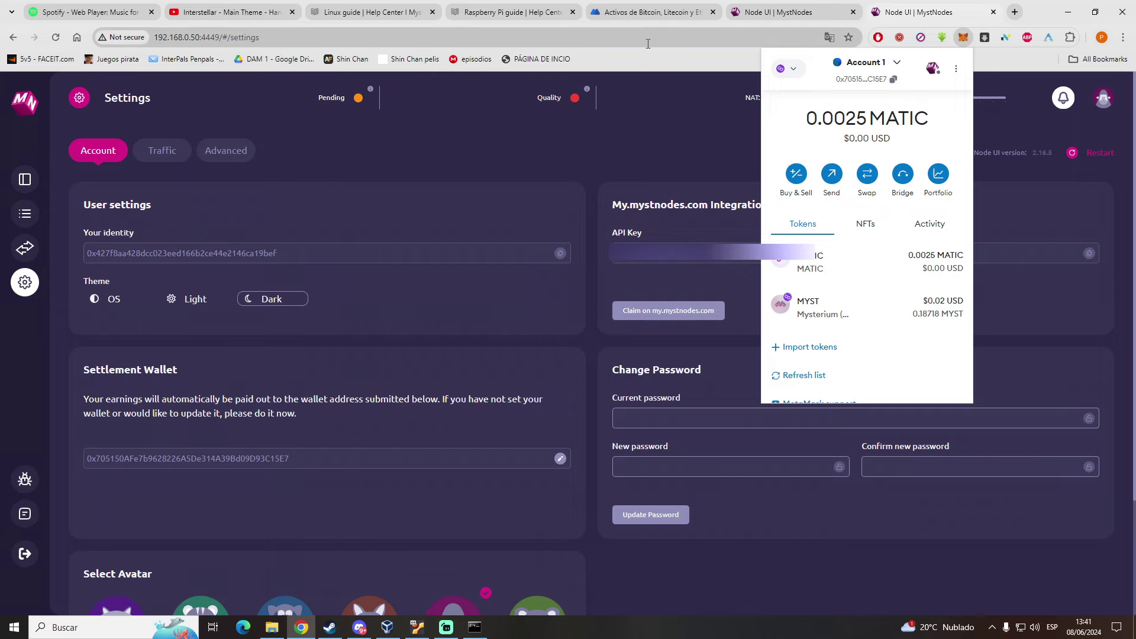
left_click(648, 14)
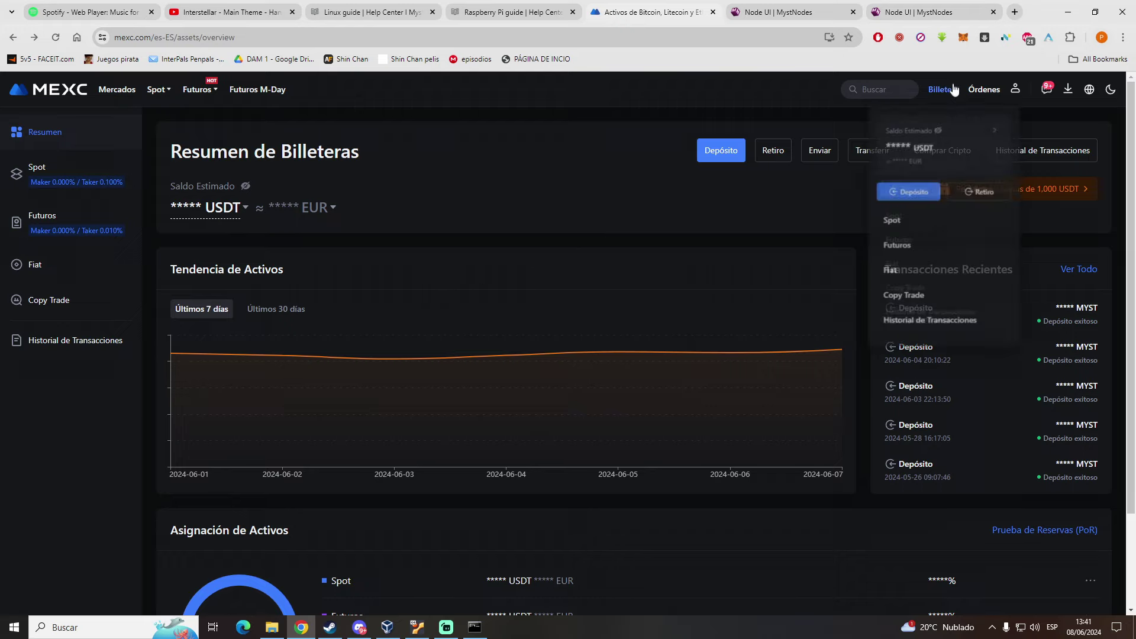
mouse_move(942, 89)
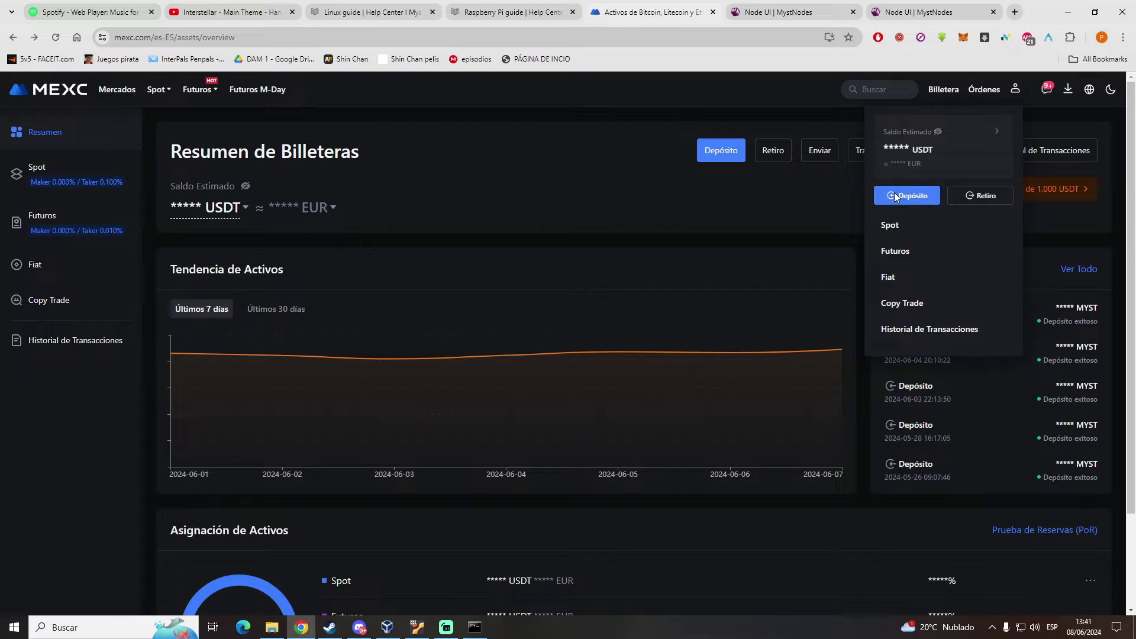
- On MEXC, start a MYST deposit on the Polygon(MATIC) network and copy the deposit address
left_click(886, 203)
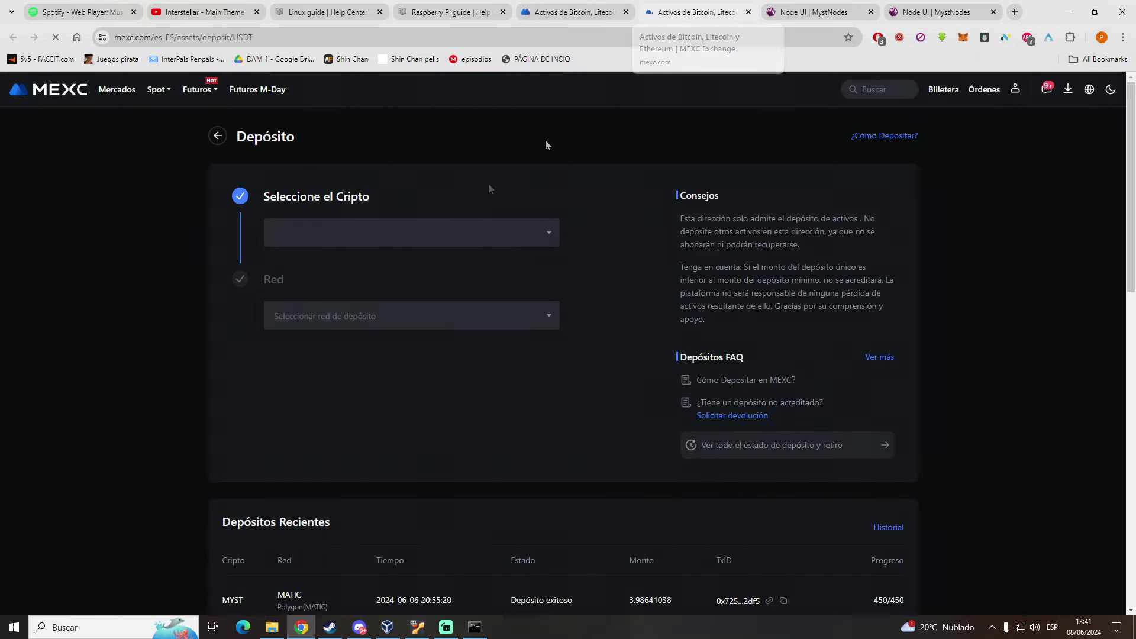
left_click(394, 237)
type("mys")
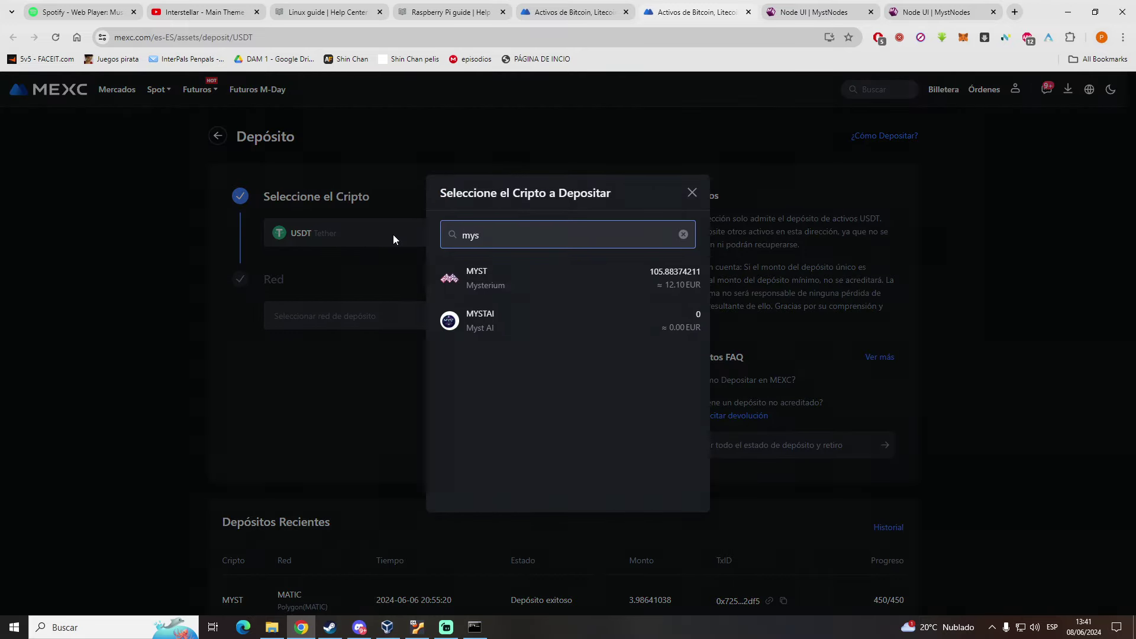
left_click(574, 277)
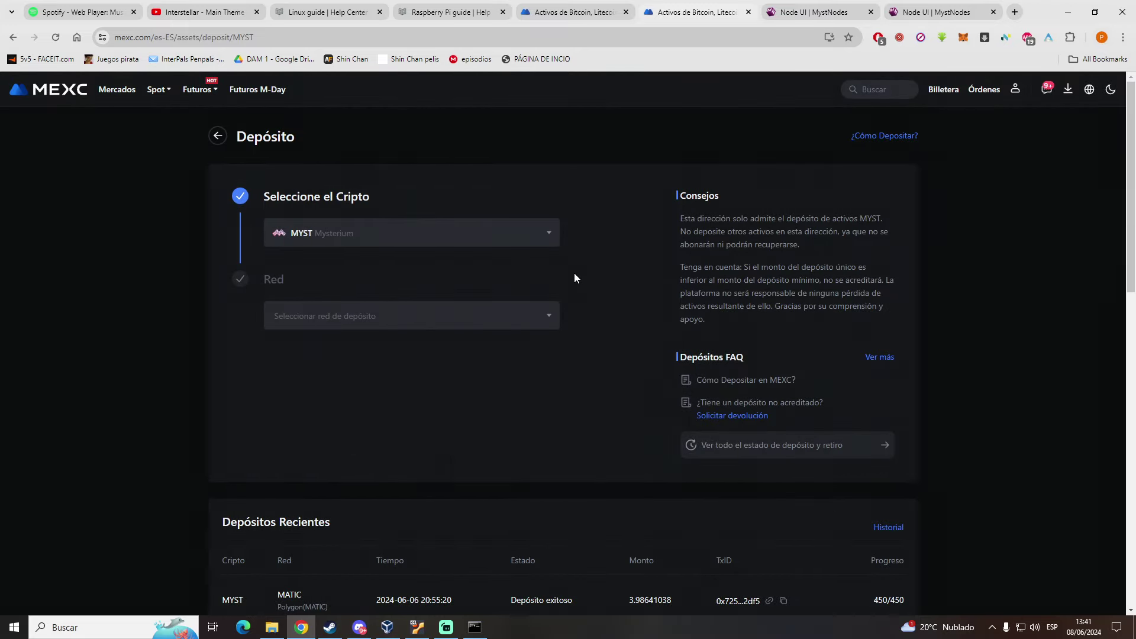
left_click(451, 319)
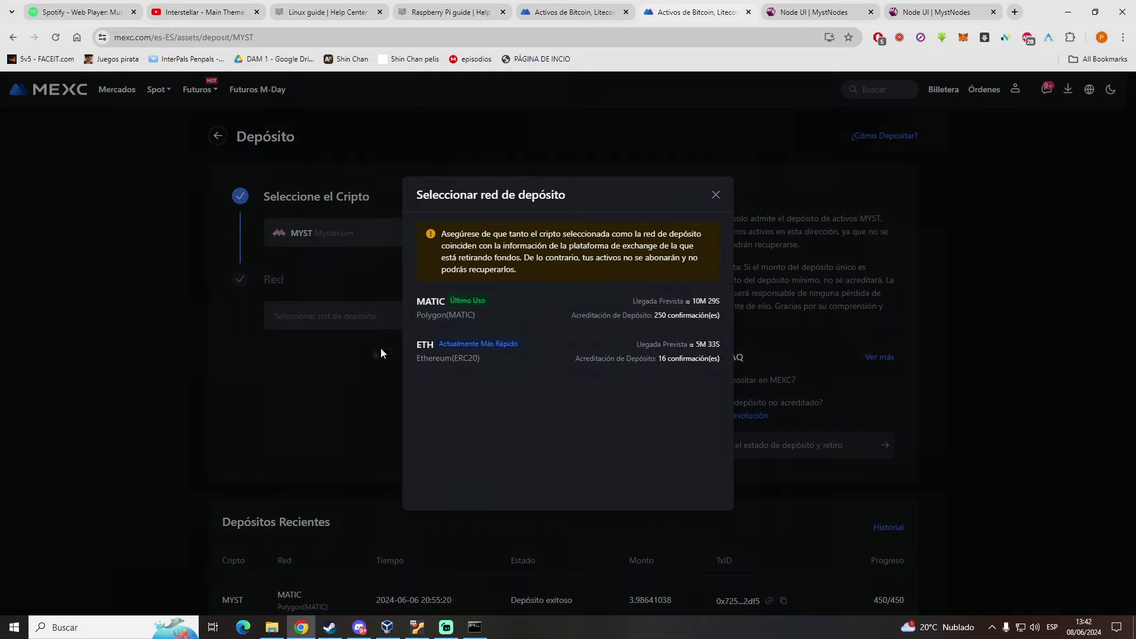
left_click(549, 310)
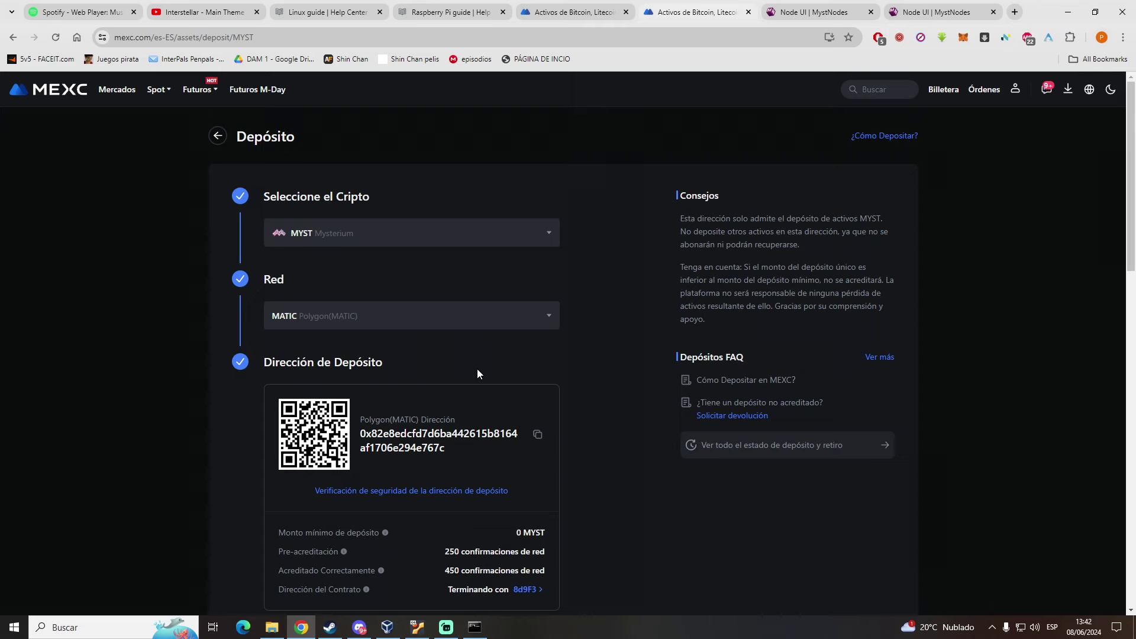
scroll(478, 368, "down", 1)
left_click(538, 375)
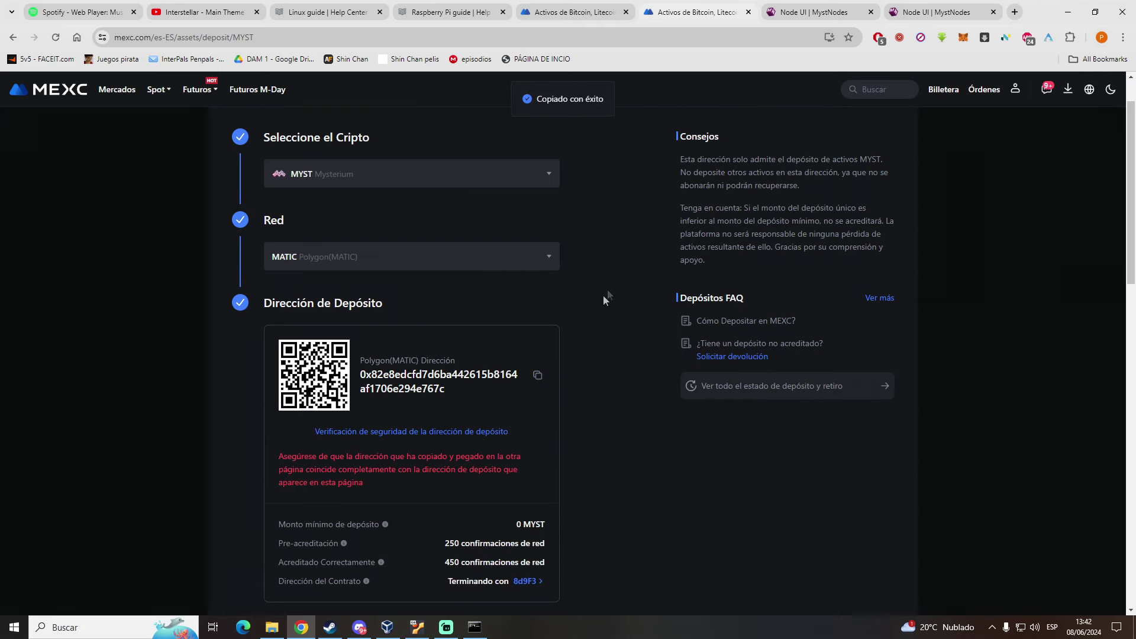
- In the node's Settings, paste the copied address as the Settlement Wallet and save it
left_click(921, 7)
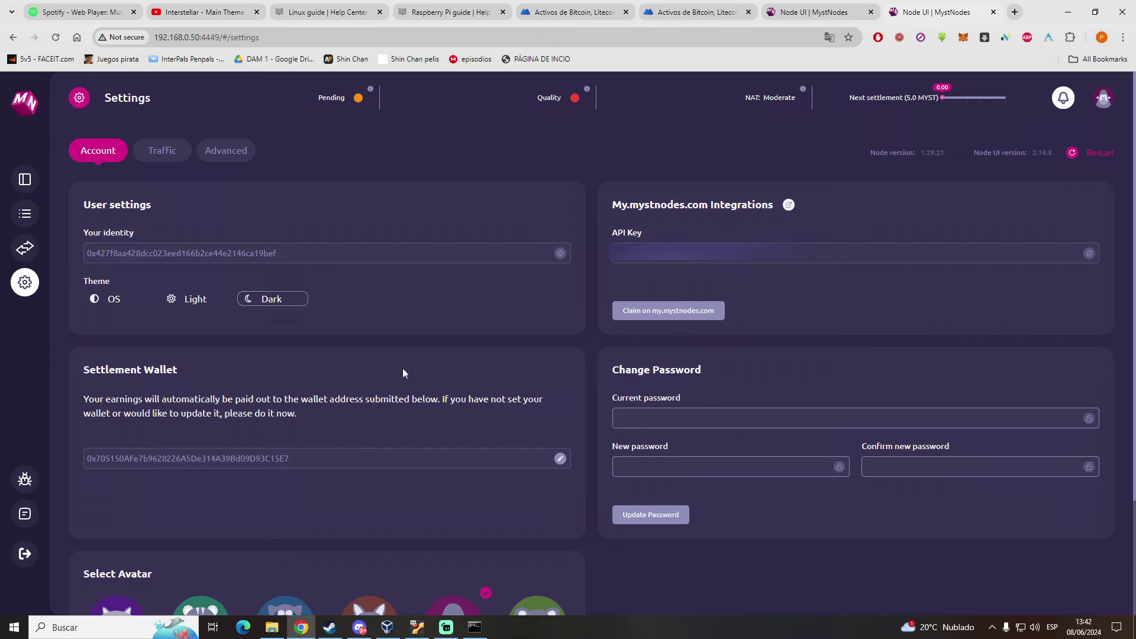
left_click(560, 458)
left_click(498, 355)
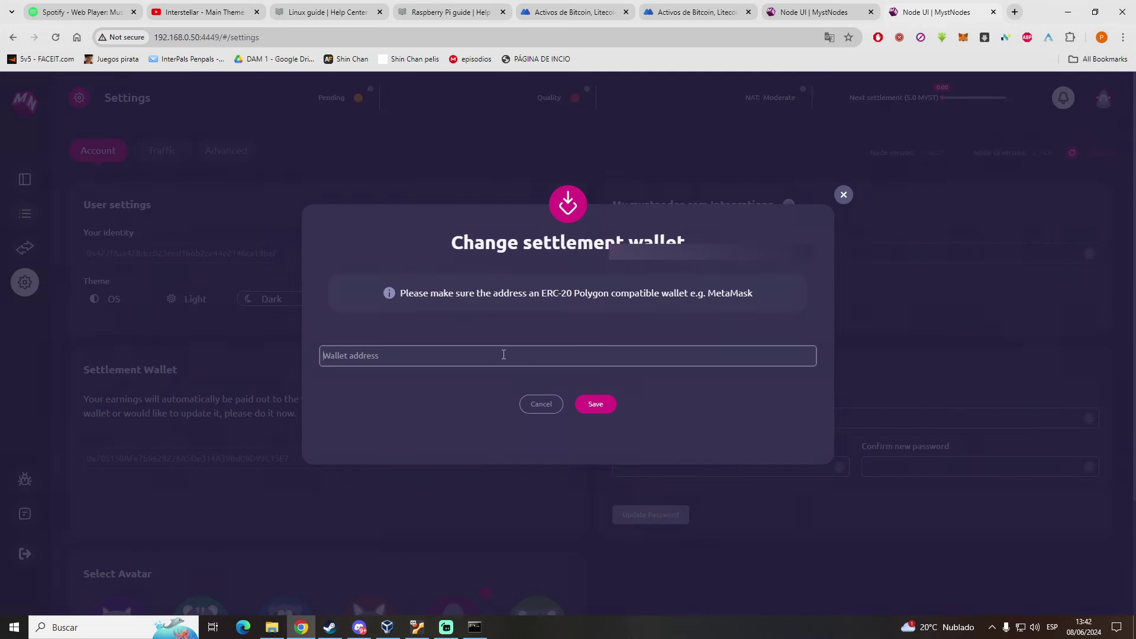
key("ctrl+v")
left_click(588, 404)
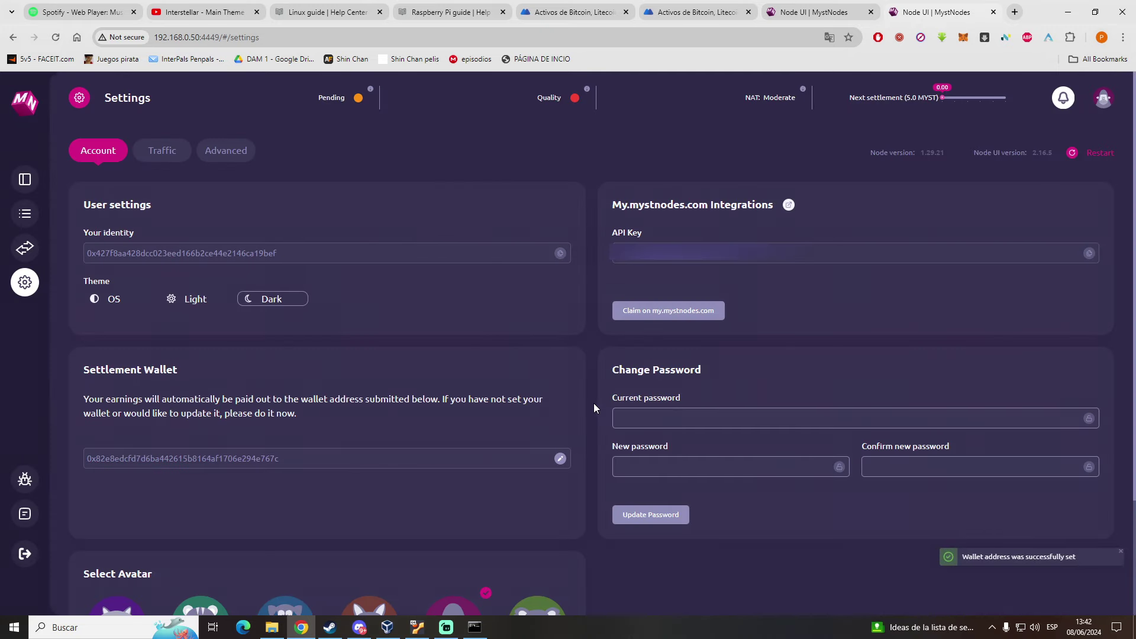
left_click(816, 9)
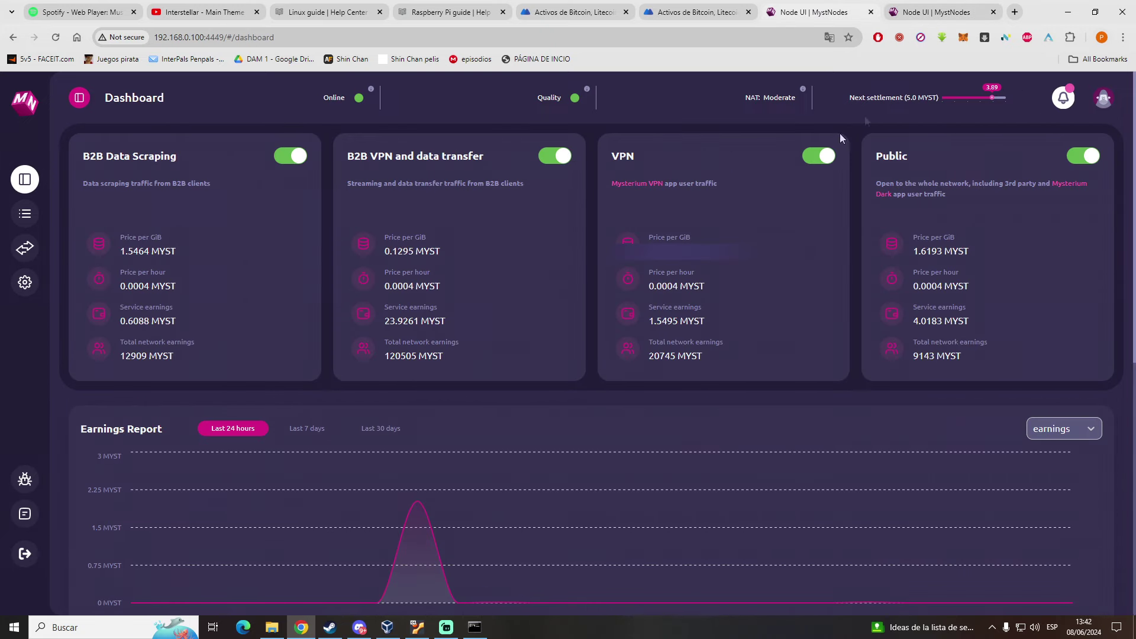
- From the existing node's Transactions page, settle the pending 3.89 MYST to the external MEXC wallet
left_click(25, 247)
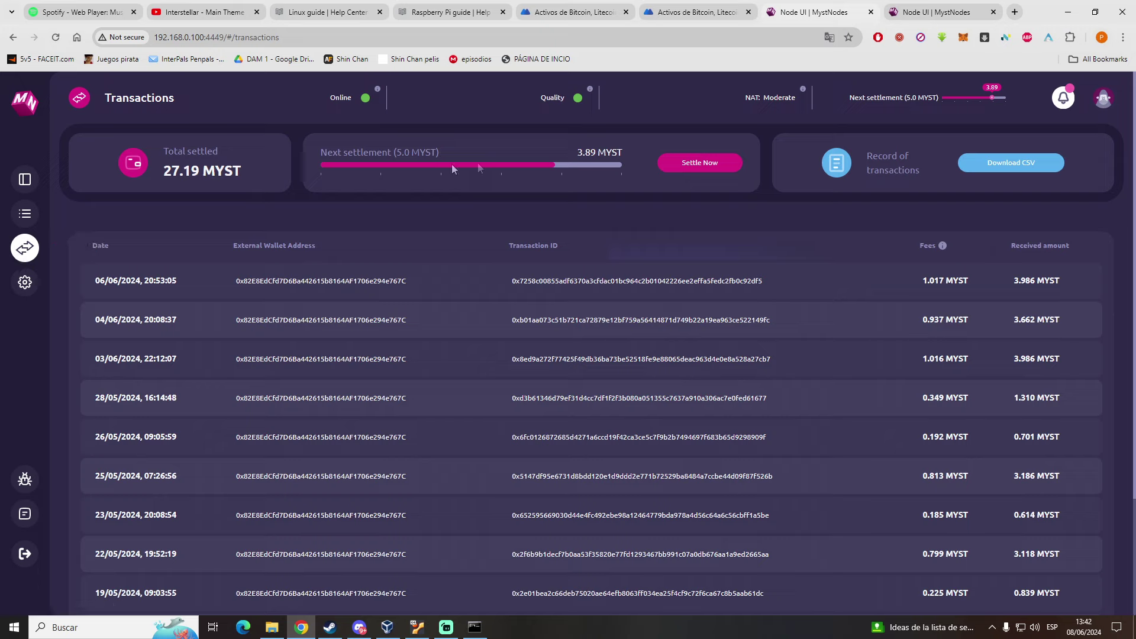
left_click_drag(351, 158, 439, 156)
left_click(414, 156)
left_click(438, 156)
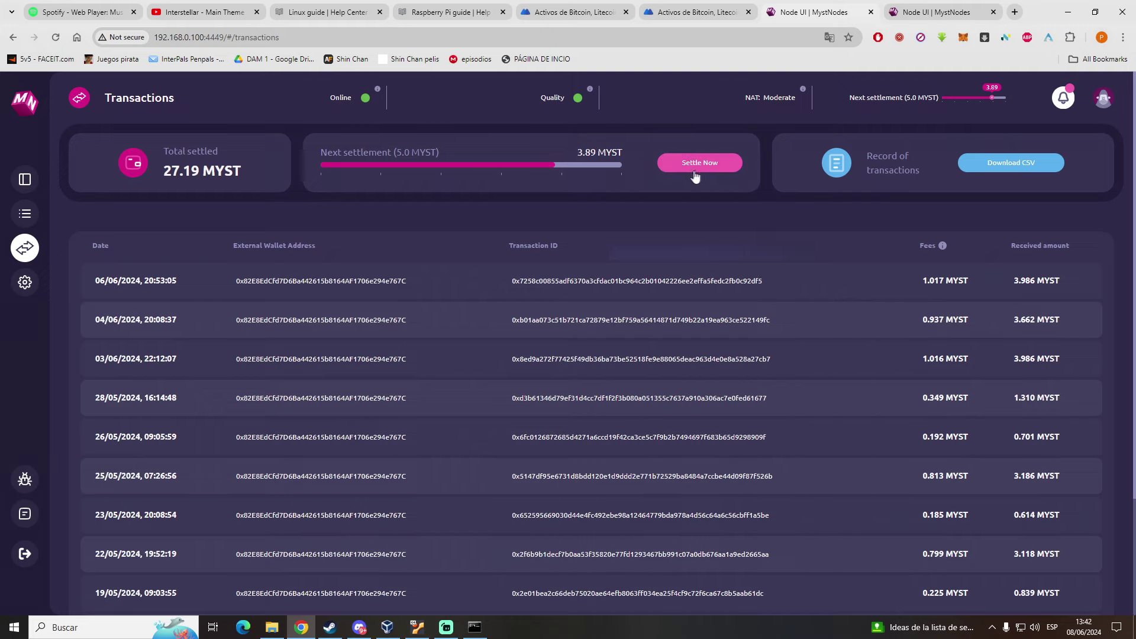
left_click(694, 165)
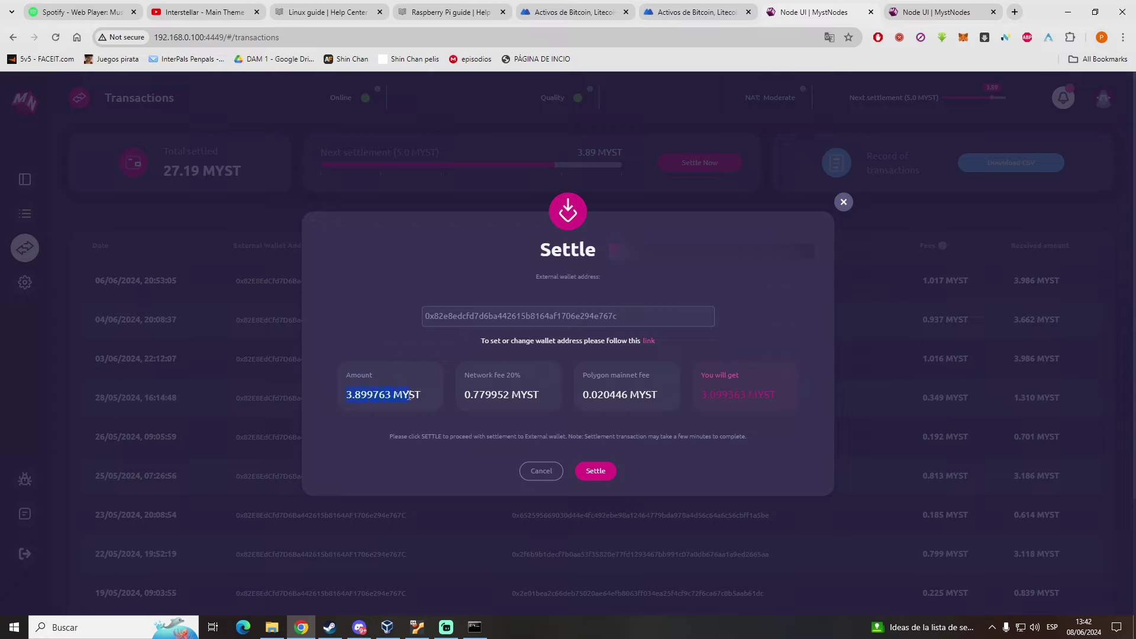
left_click(624, 386)
left_click_drag(698, 396, 735, 401)
left_click(707, 414)
left_click(594, 471)
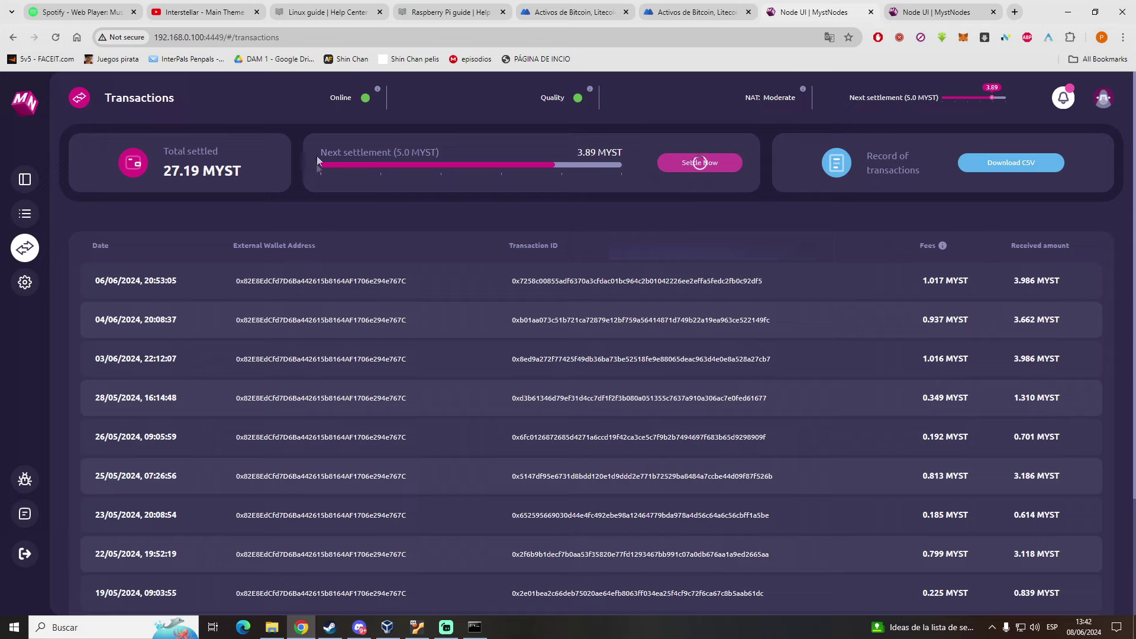
- Open MEXC's deposit transaction history from the wallet overview and refresh it
left_click(692, 11)
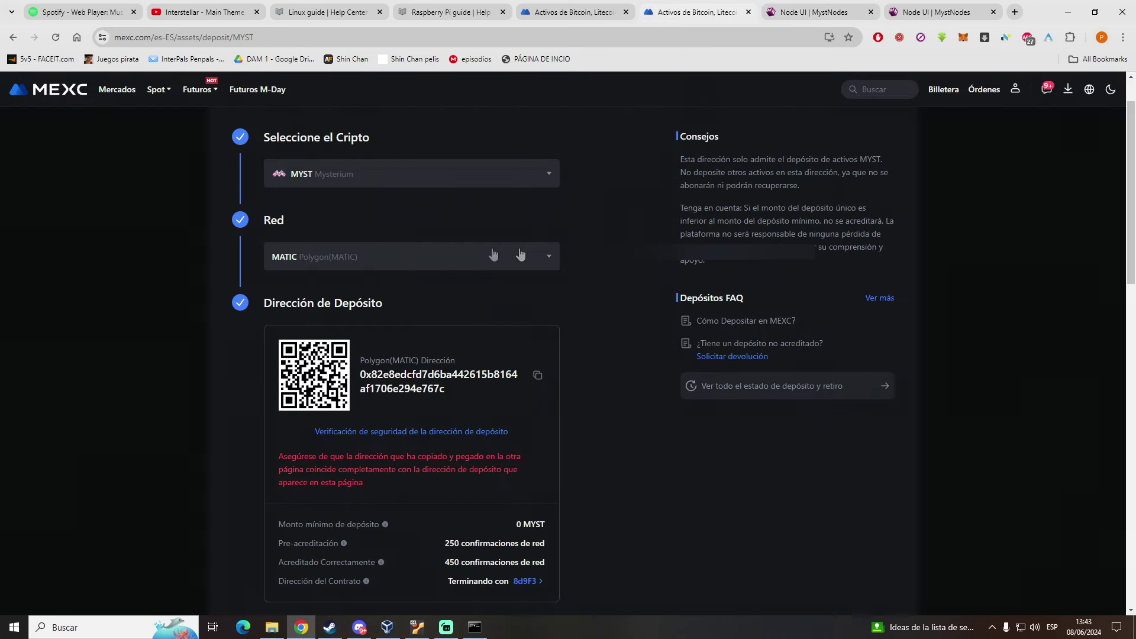
left_click(215, 137)
mouse_move(346, 225)
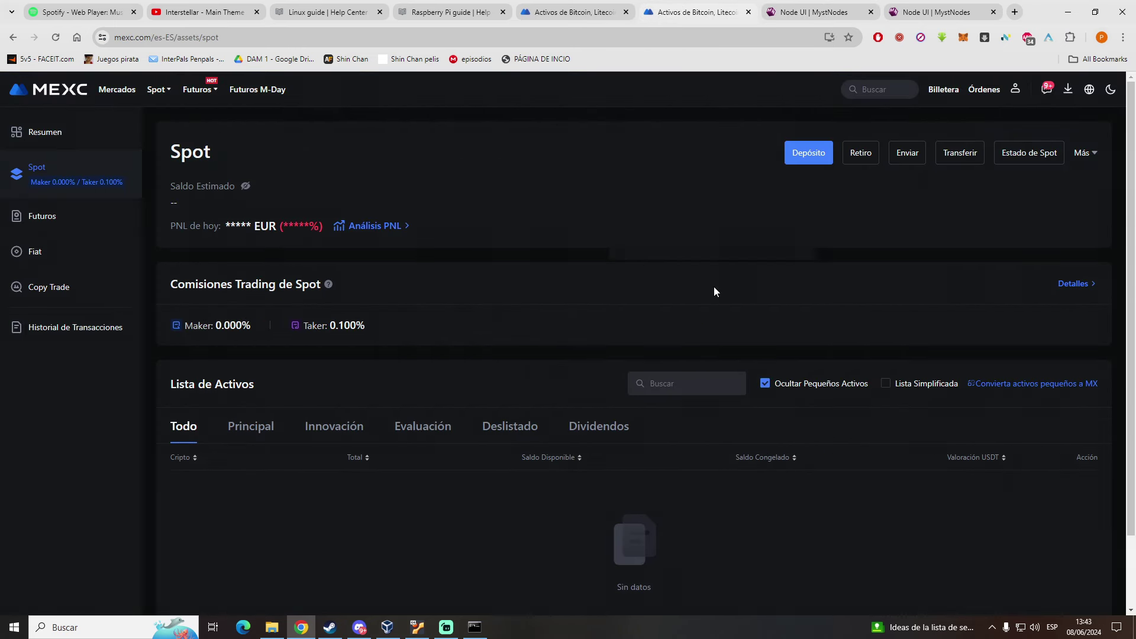
left_click(945, 90)
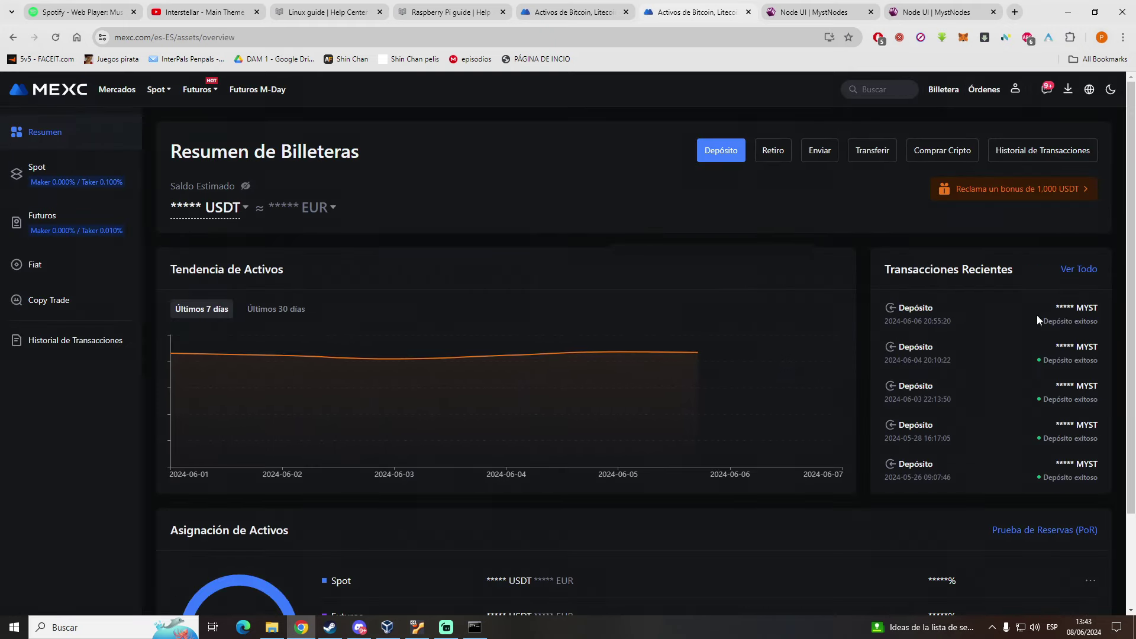
left_click(1078, 269)
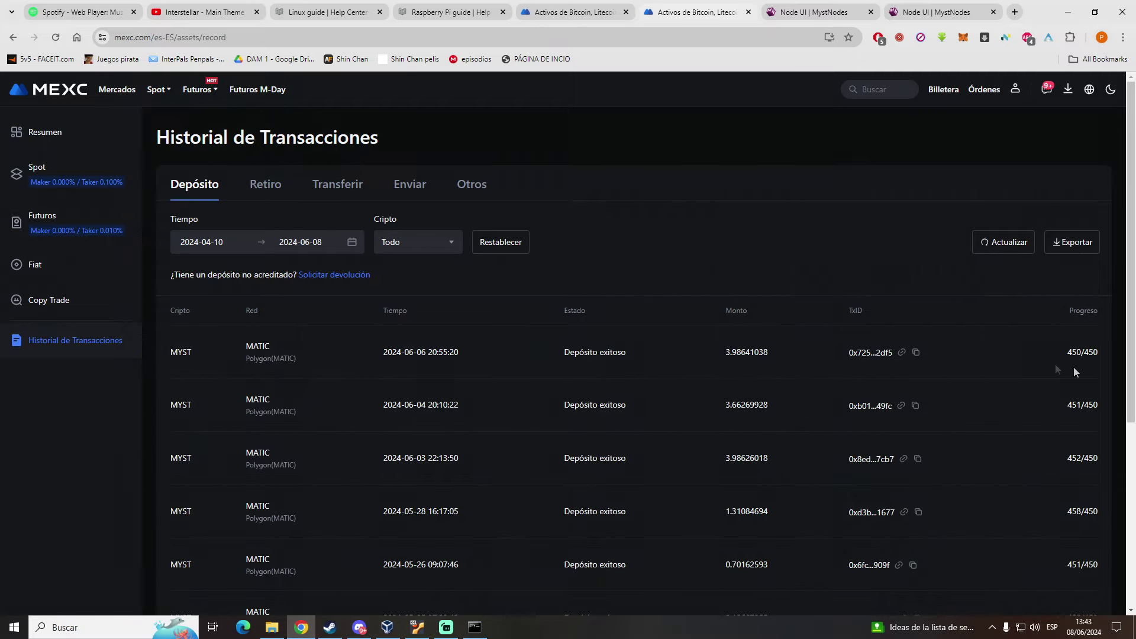
left_click(1008, 244)
left_click(1008, 244)
left_click(1008, 244)
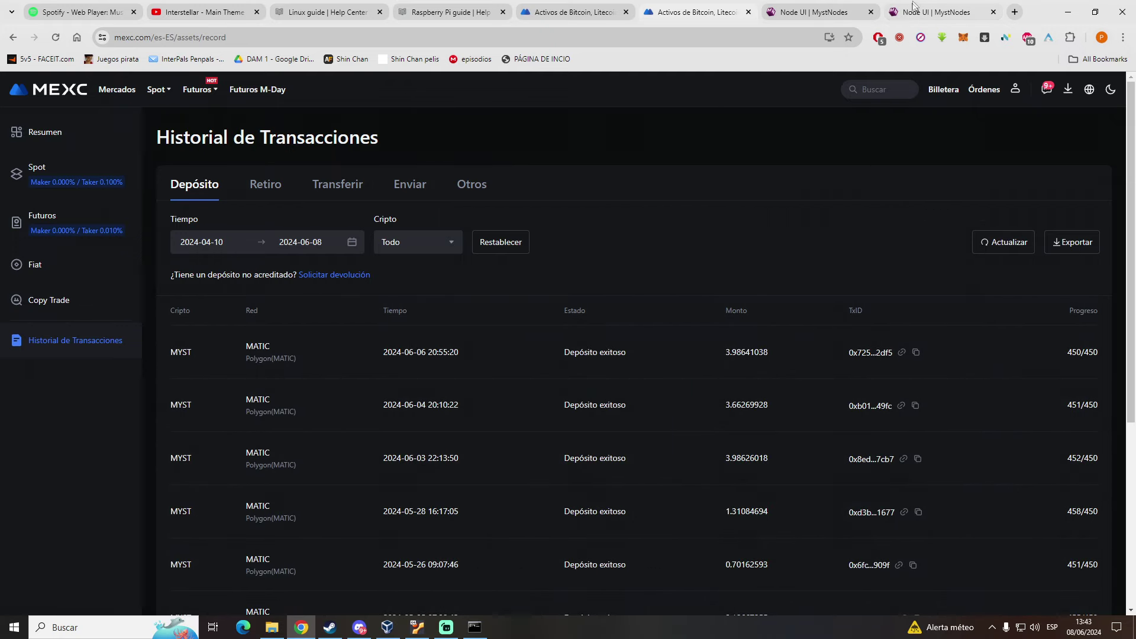
- Check the node's transactions, then highlight the new 3.09936381 MYST deposit's status and amount
left_click(914, 7)
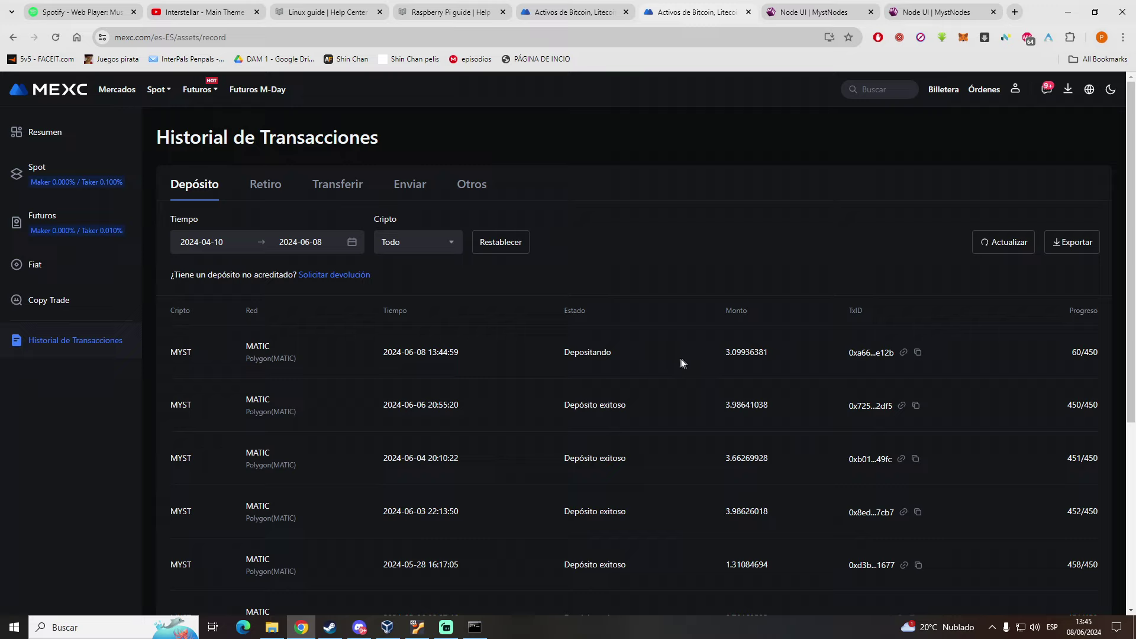
left_click_drag(595, 349, 781, 355)
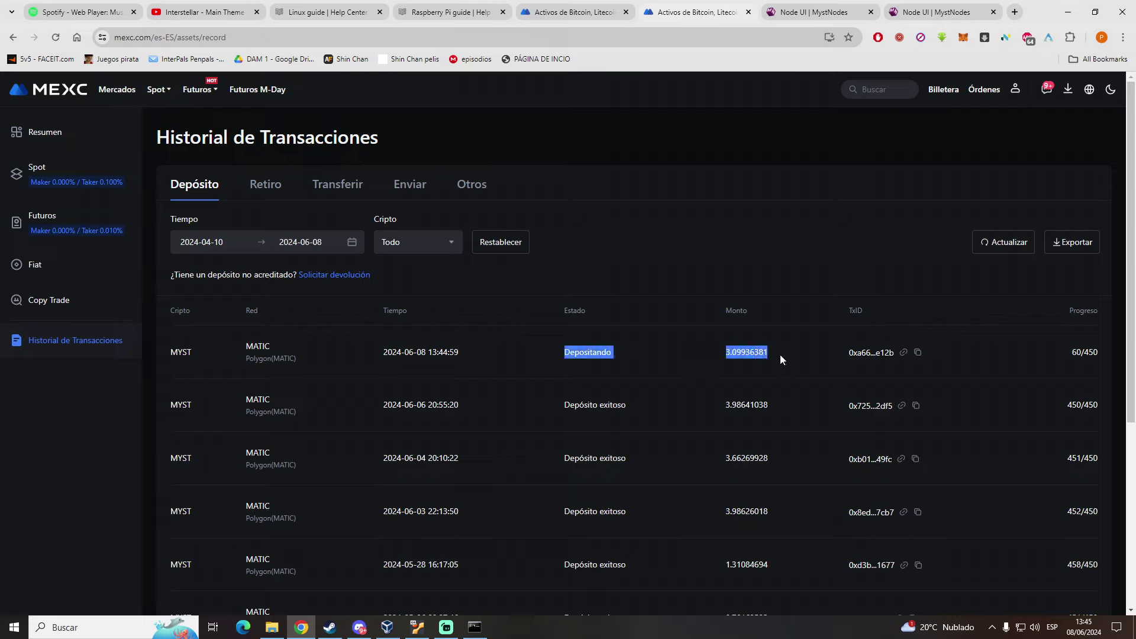
left_click(779, 359)
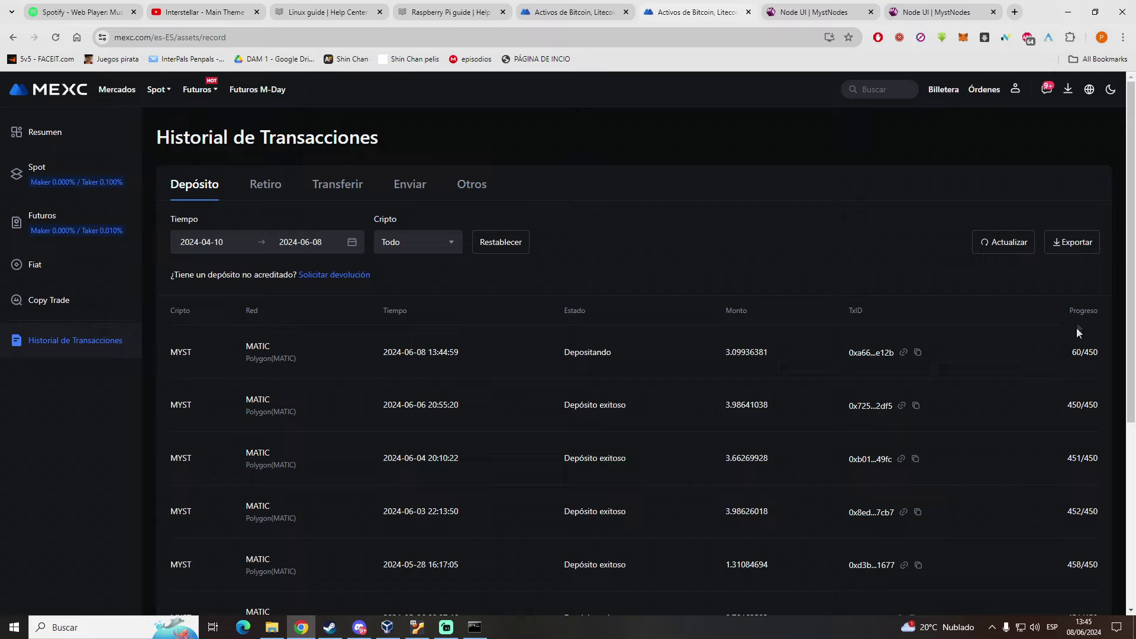
left_click_drag(1079, 349, 1099, 353)
left_click(1098, 352)
- Refresh the deposit list repeatedly to track the deposit's progress, now at 60/450 confirmations
left_click(1025, 253)
left_click(1012, 250)
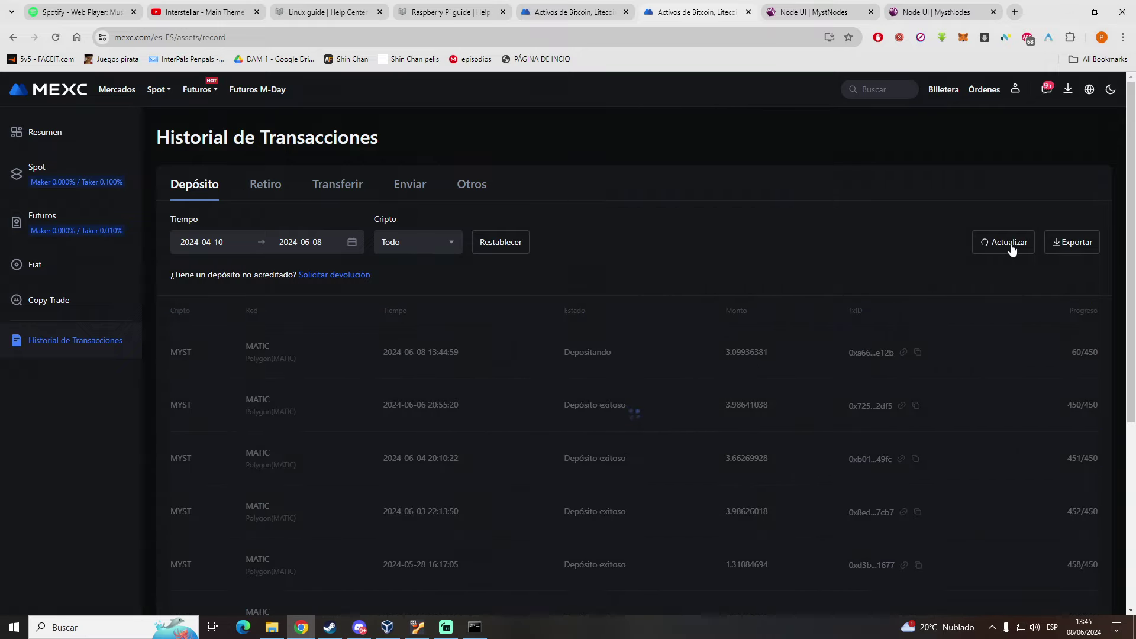
left_click(1011, 250)
left_click(1012, 249)
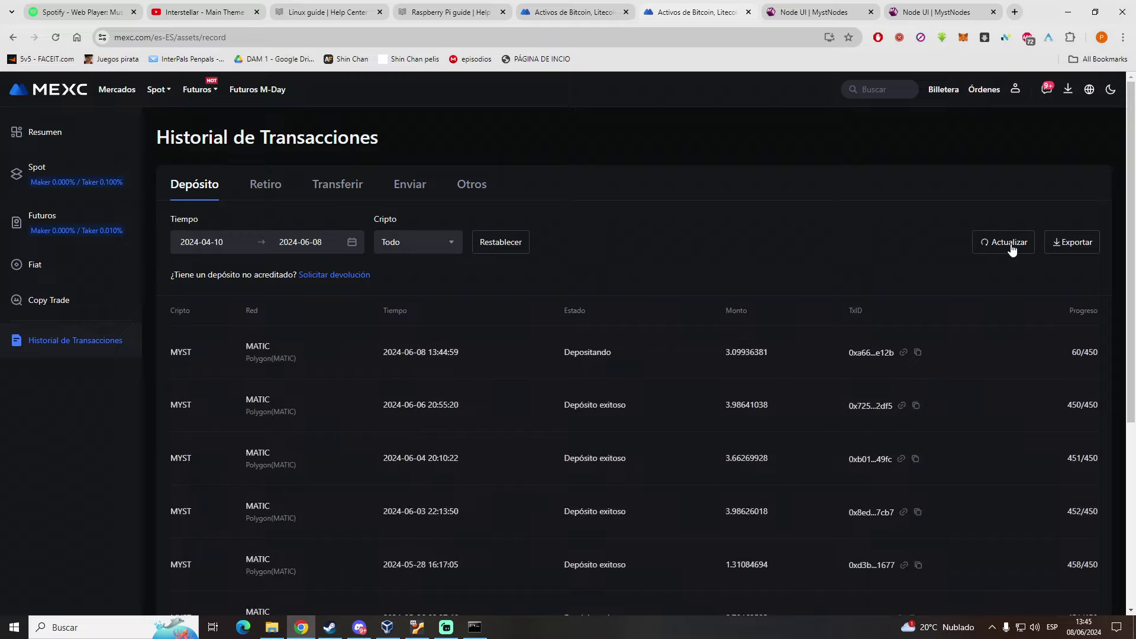
left_click(1011, 250)
left_click(1012, 250)
scroll(861, 346, "down", 5)
scroll(862, 346, "up", 5)
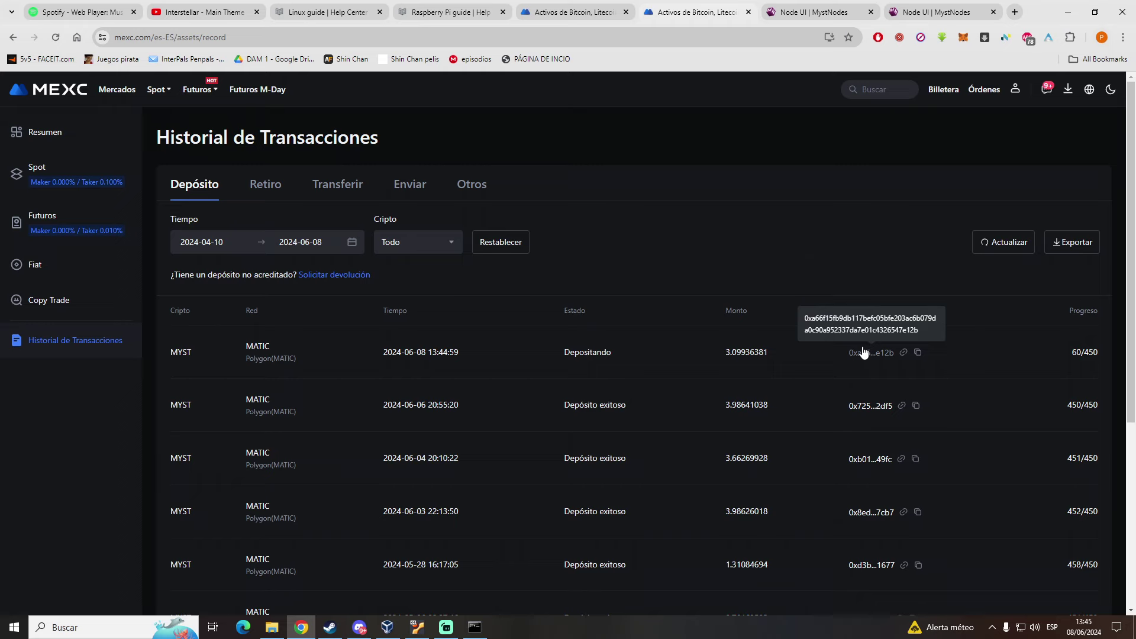
left_click(996, 246)
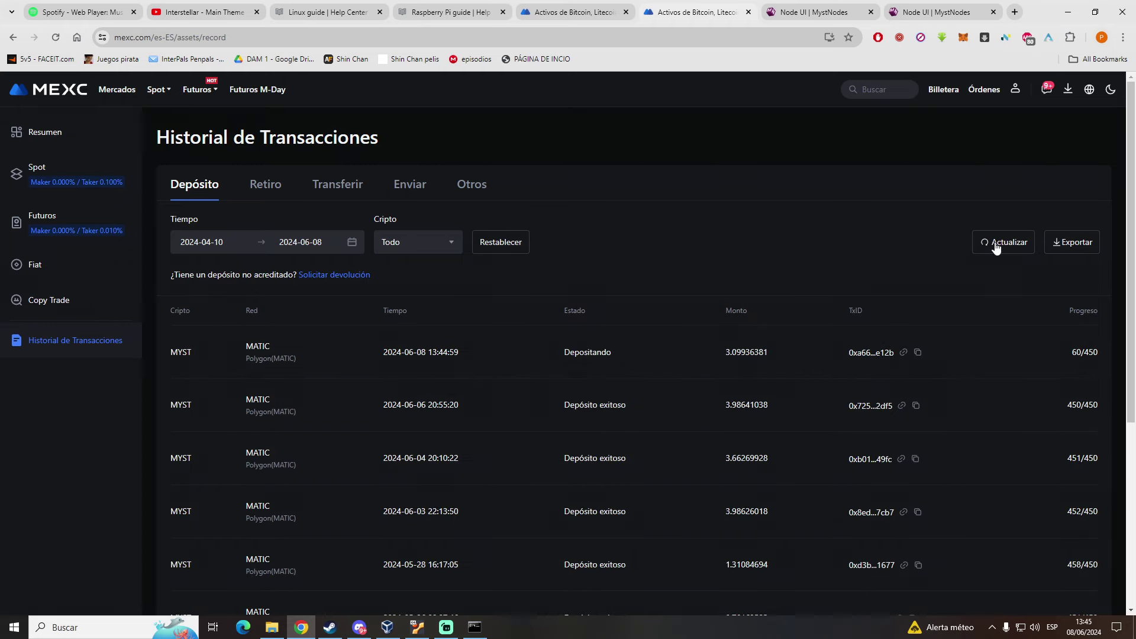
left_click(995, 246)
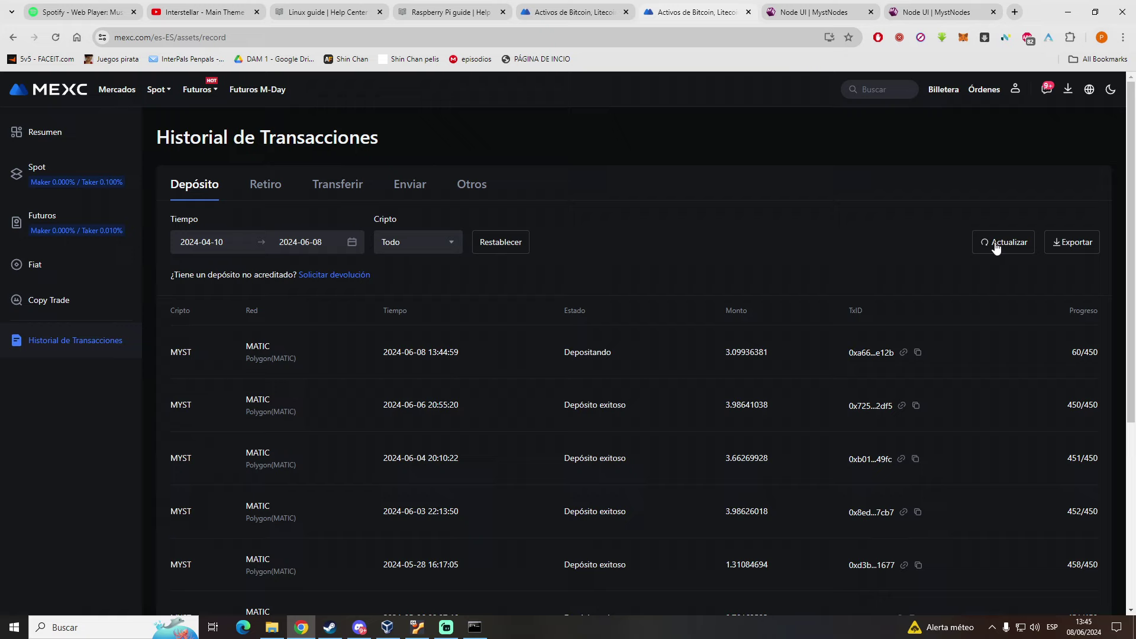